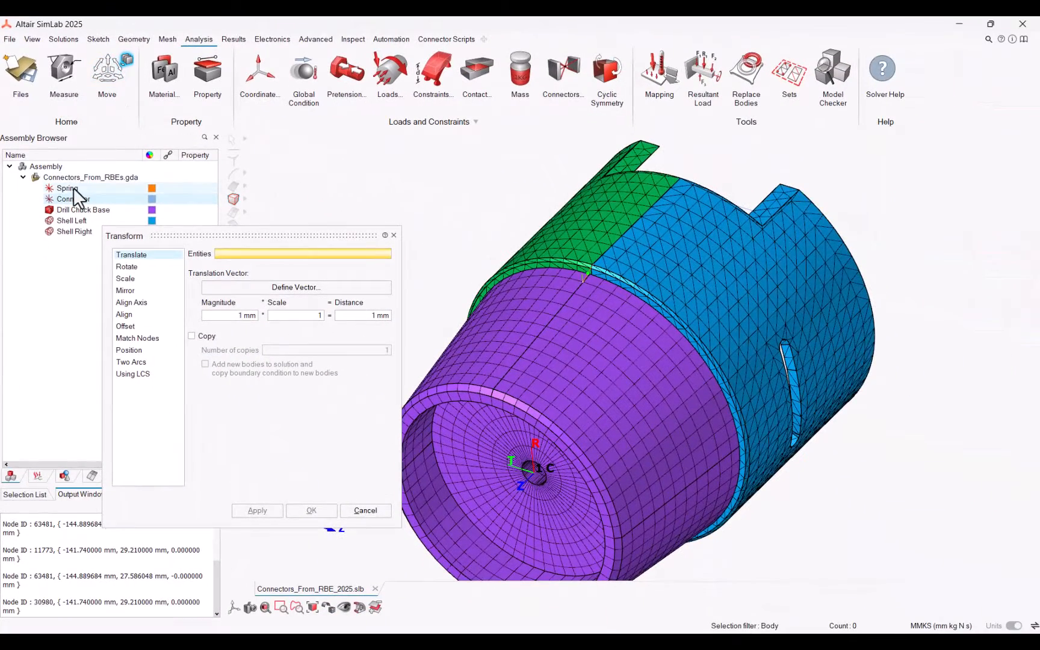
Set up rotating the Spring RBE about an axis defined by the drill chuck base's cylindrical face
click(73, 189)
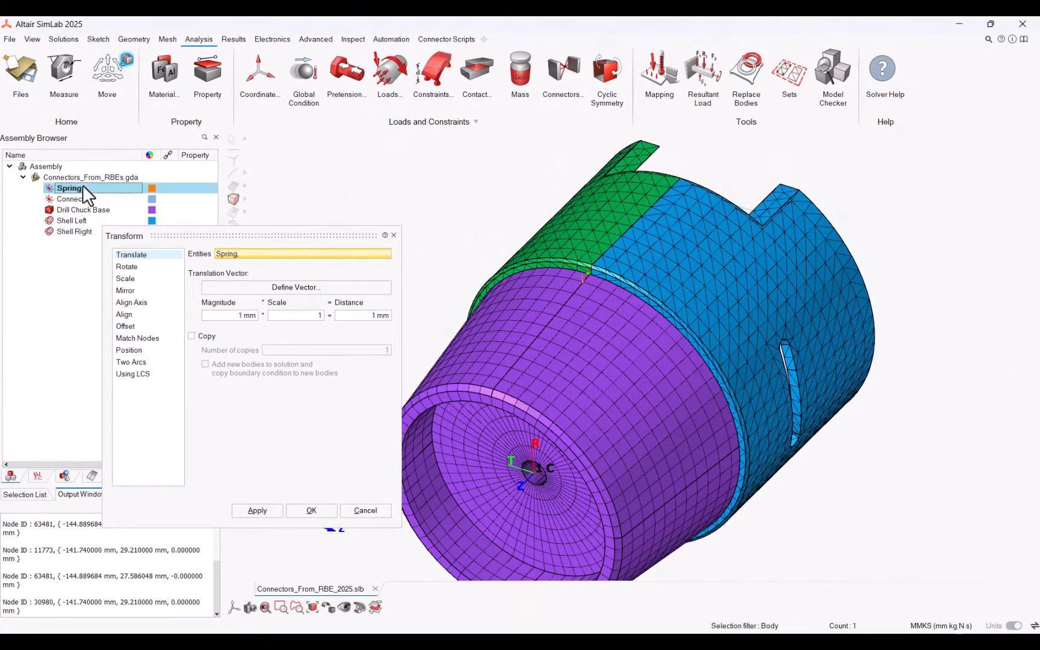
click(124, 267)
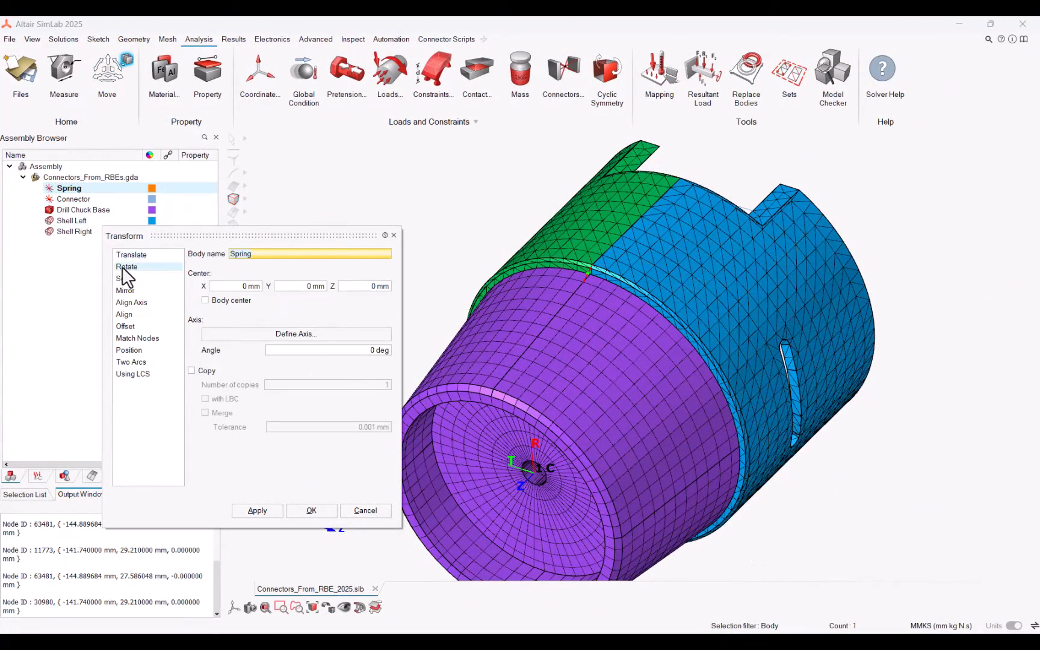
click(283, 335)
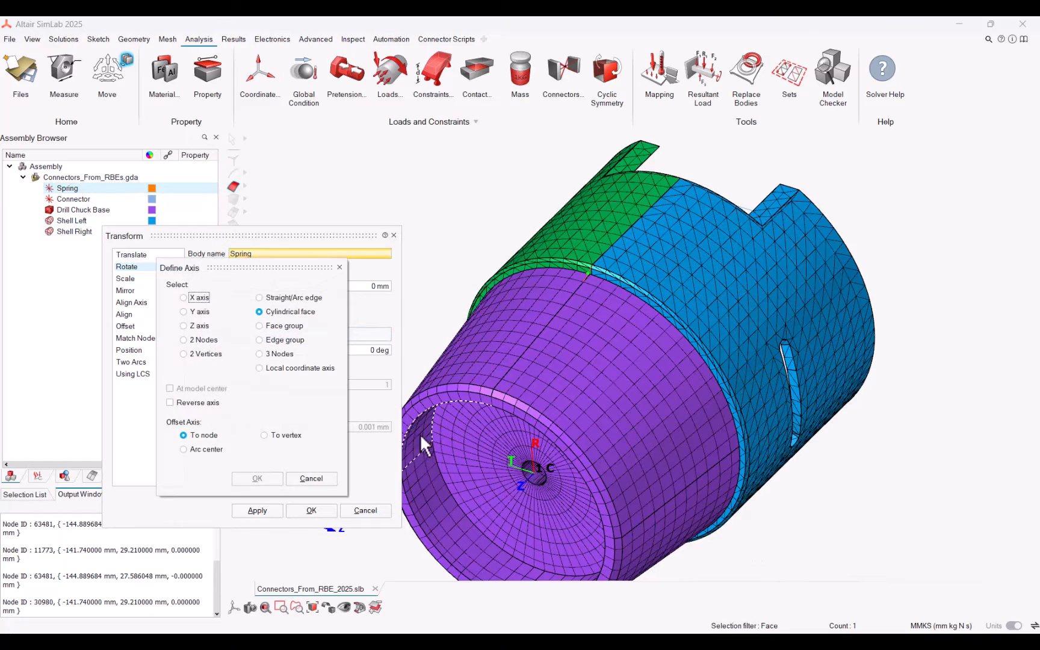
click(431, 476)
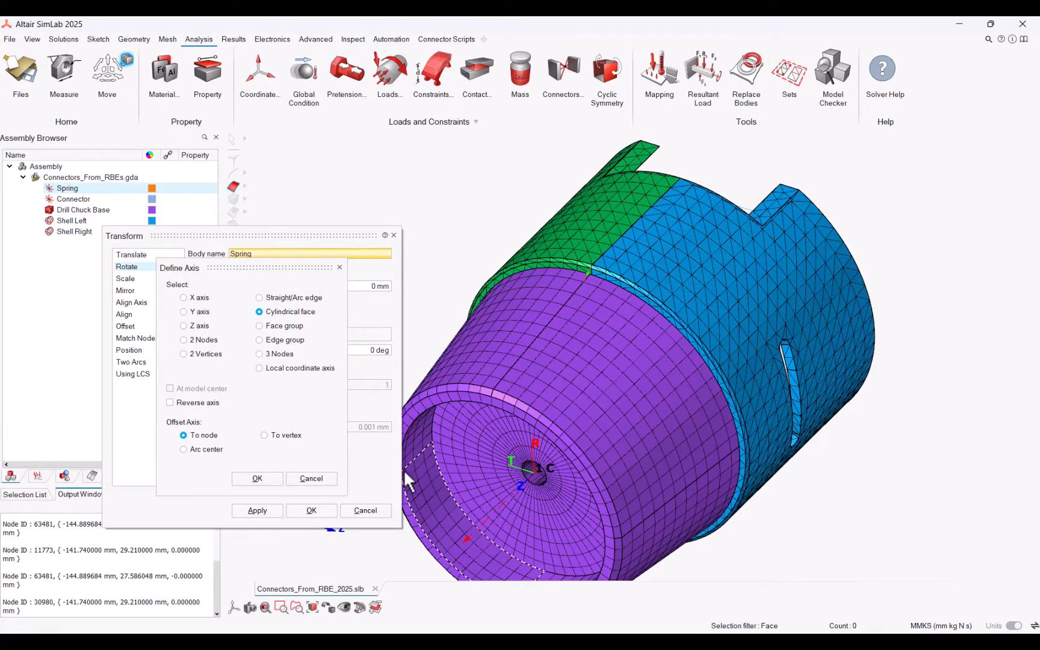
click(257, 478)
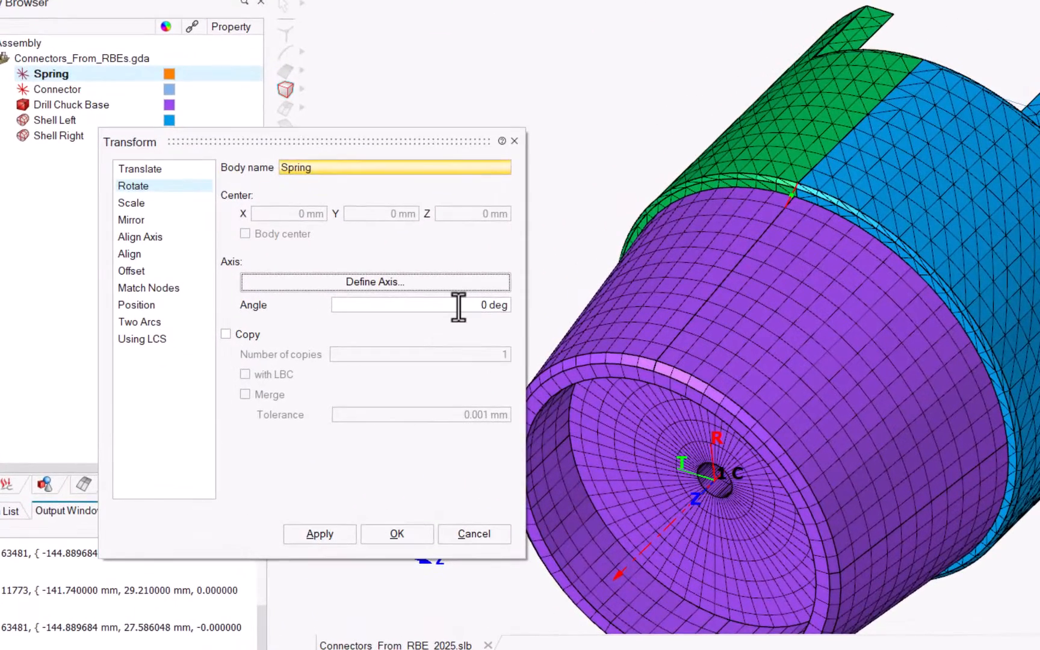
Rotate-copy the Spring by an angle of $360/30 with 29 copies, then apply and close the transform
click(505, 306)
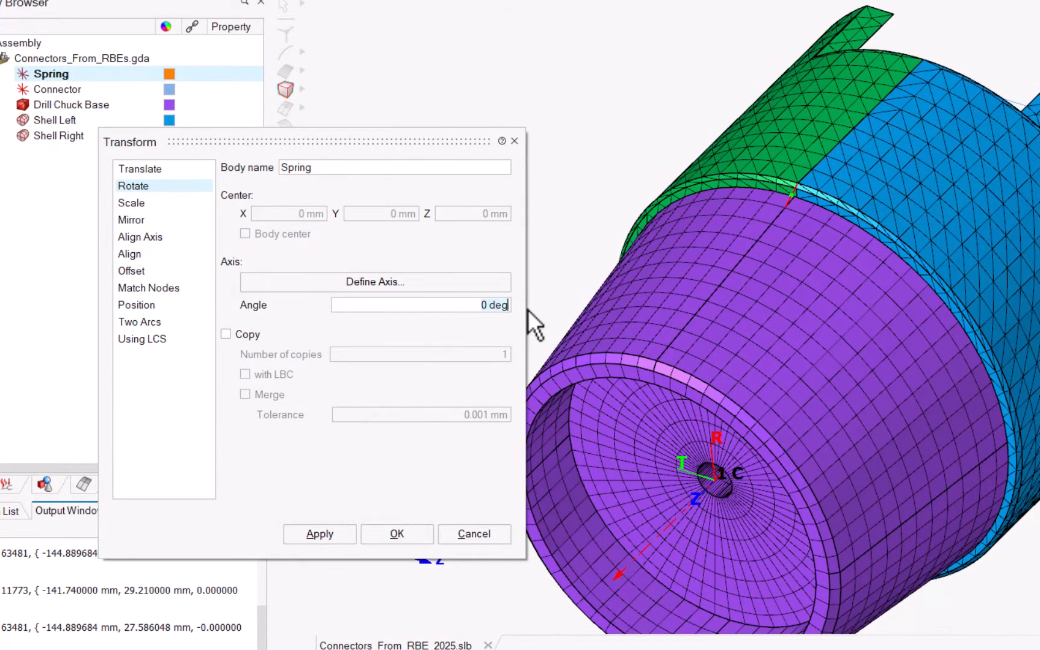
text(5)
text(3)
text(60/0)
text(30)
click(227, 335)
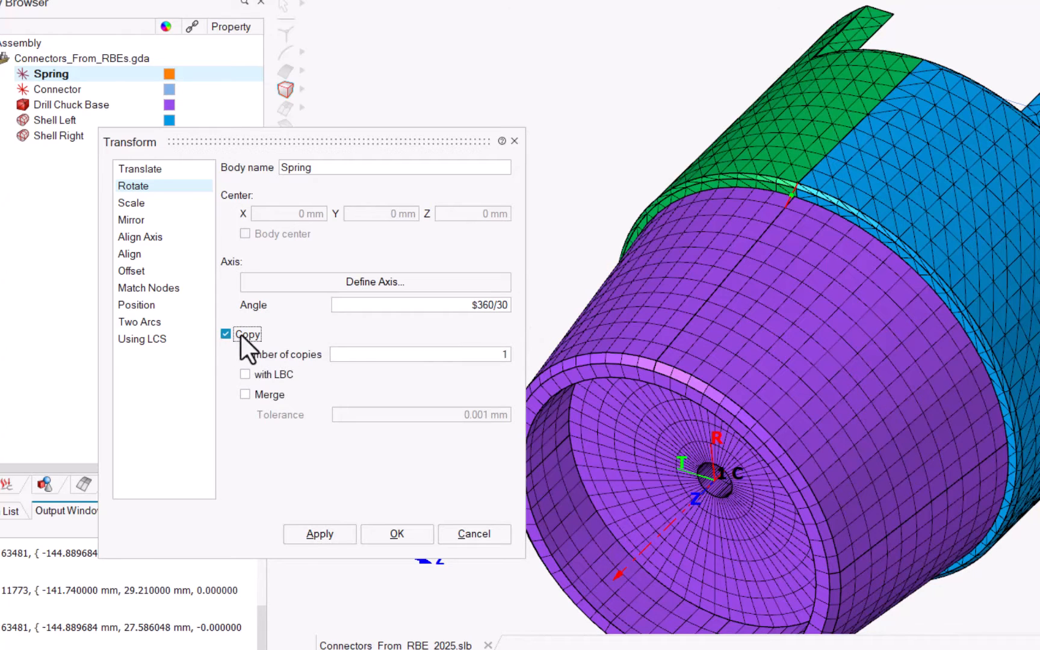
click(502, 354)
text(29)
click(336, 531)
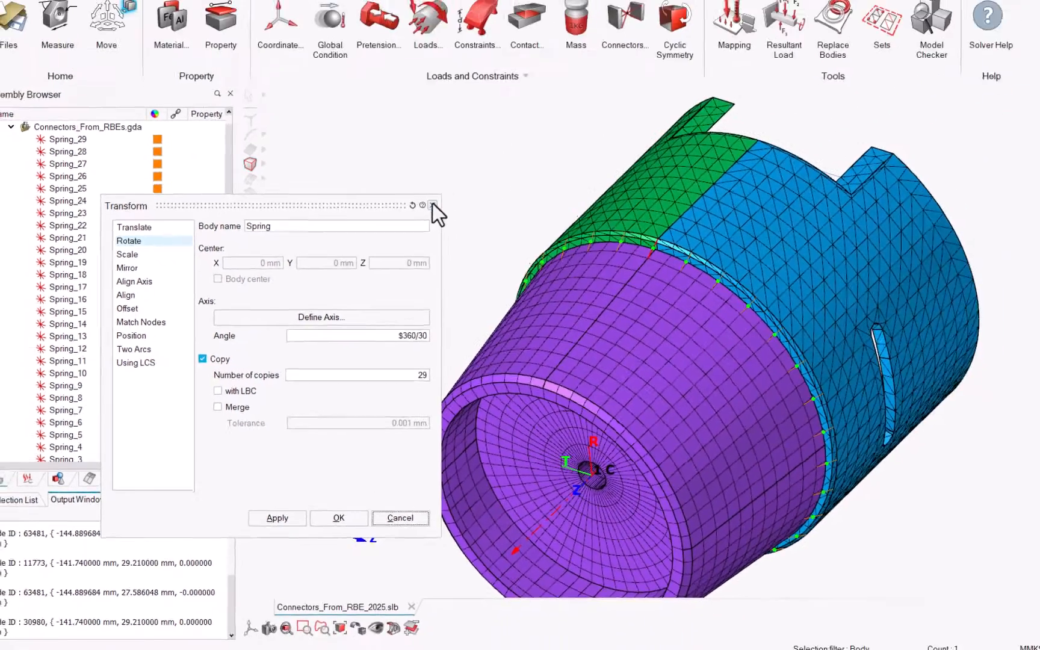
click(433, 205)
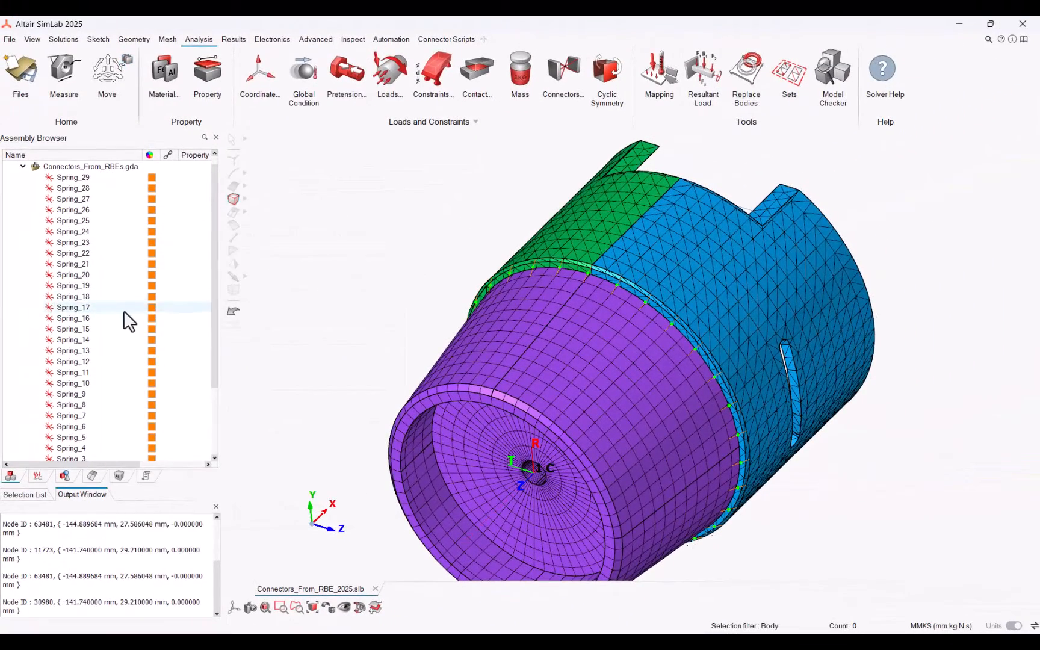
Merge the Spring and Spring_1 through Spring_14 bodies into one, and change the merged body's color
scroll(123, 309, down, 1)
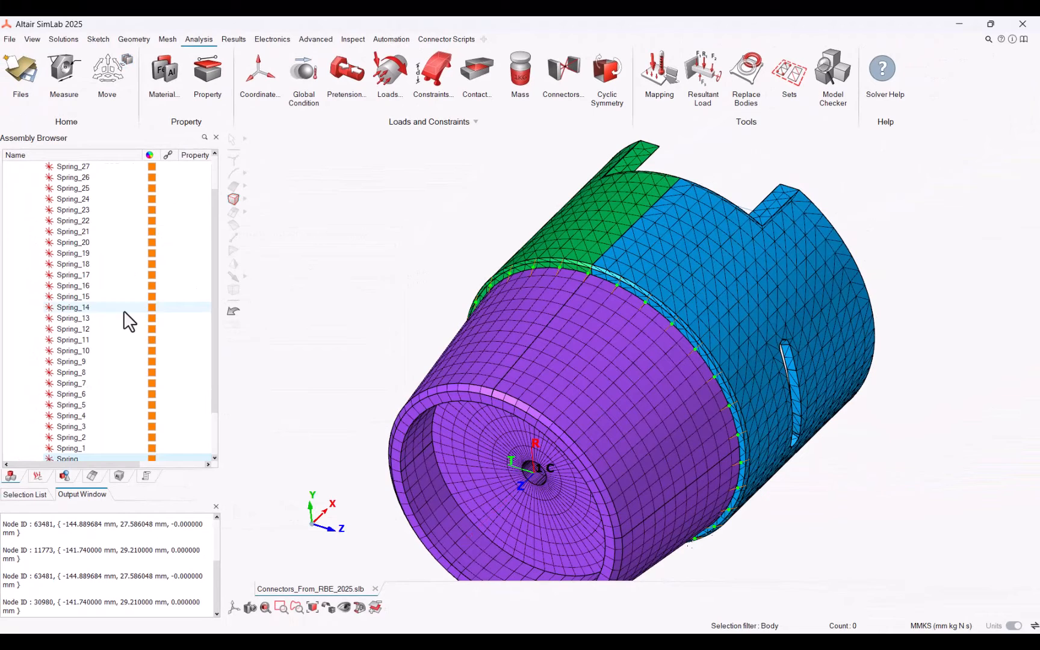
click(83, 457)
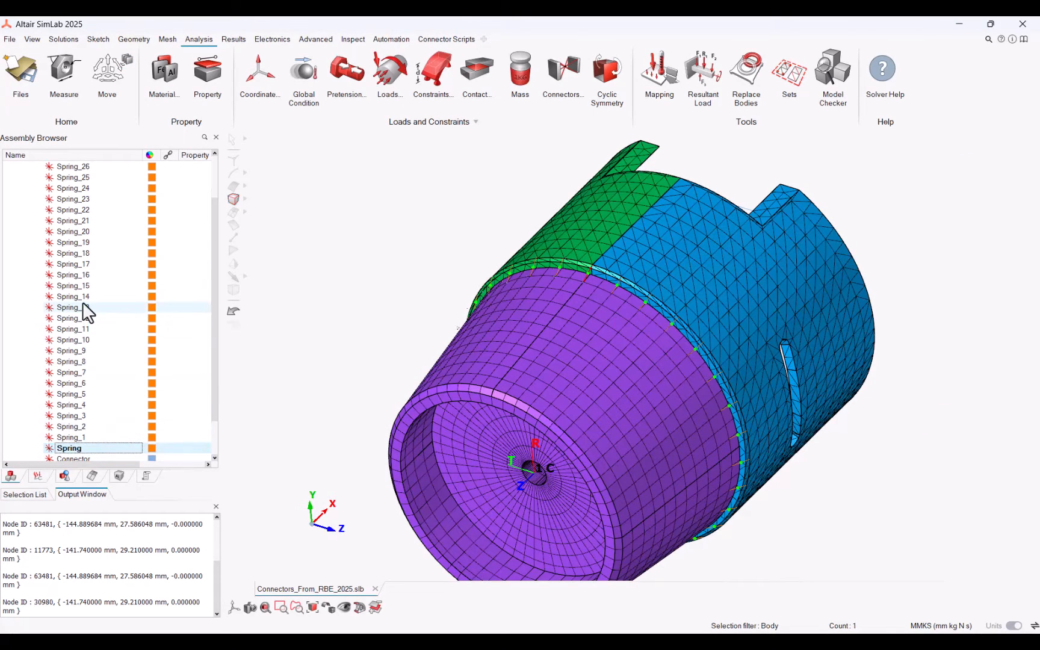
shift+click(82, 295)
middle_drag(385, 327, 372, 376)
right_click(360, 382)
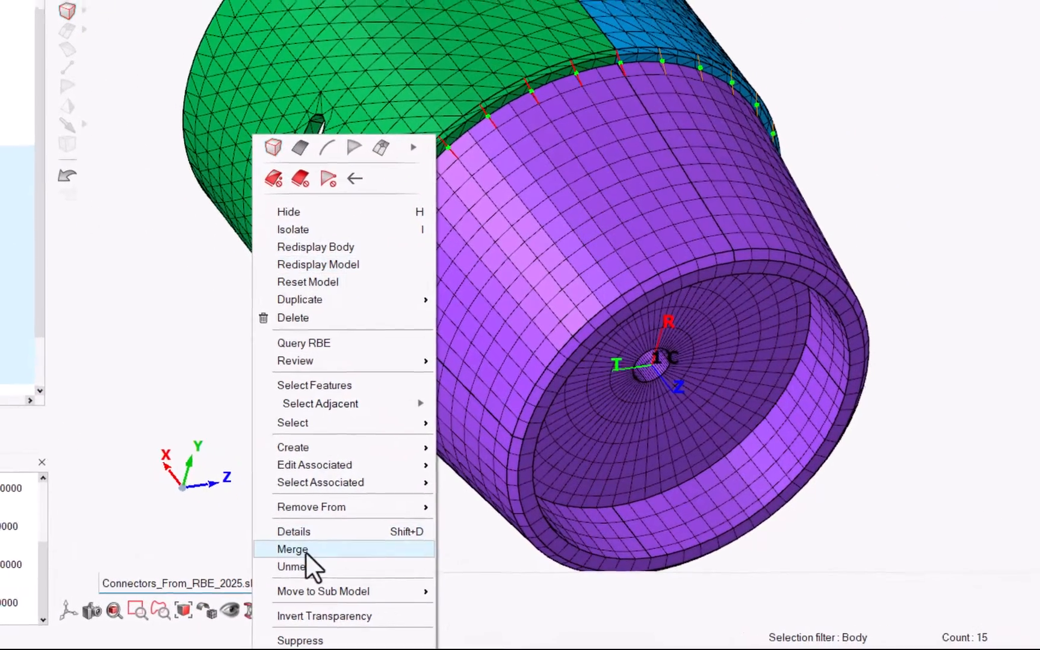
click(301, 548)
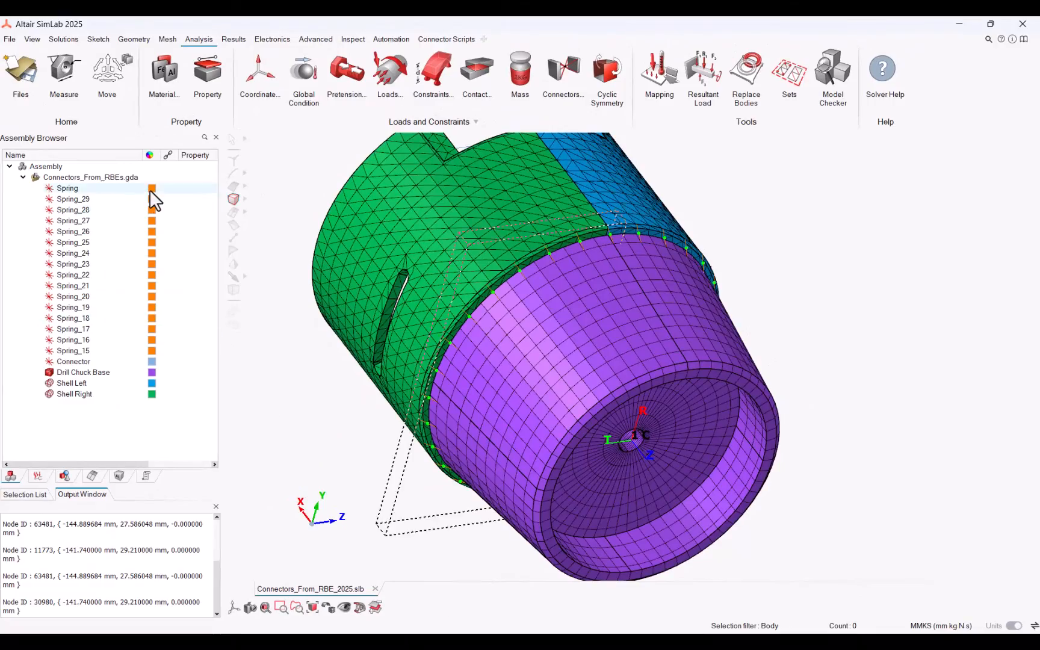
click(152, 189)
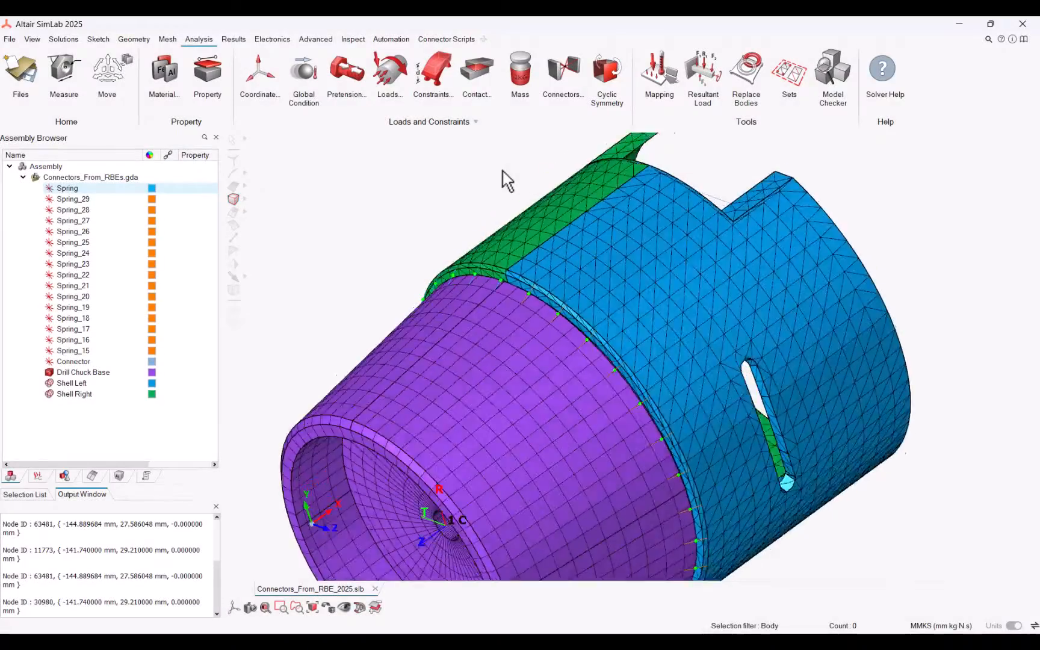
middle_drag(503, 170, 547, 179)
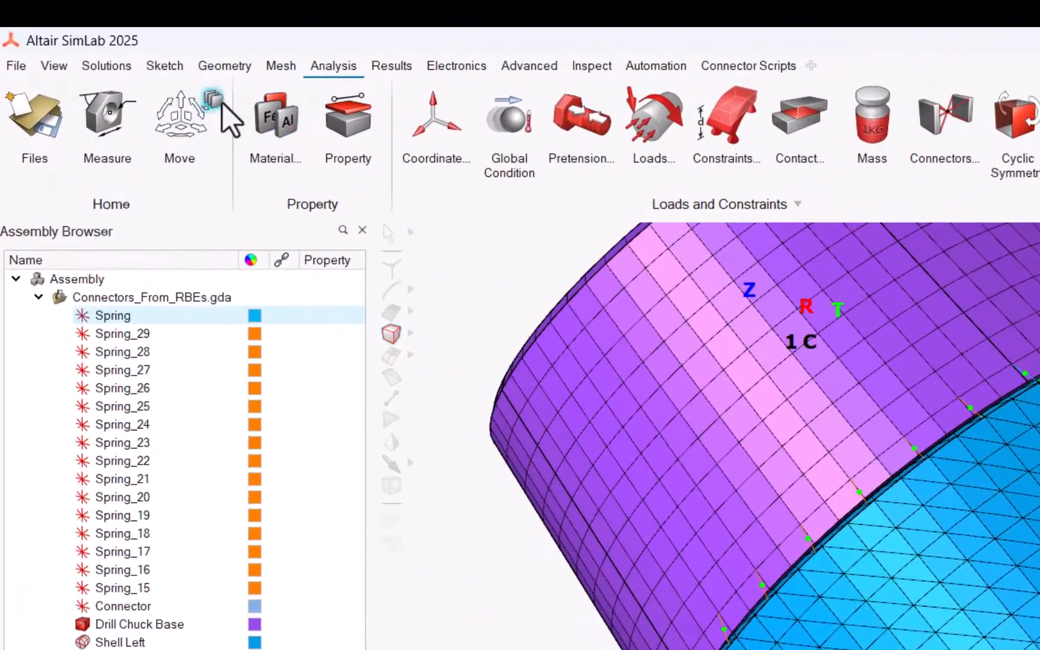
Translate-copy the Connector 1.5 mm along the X direction
click(218, 101)
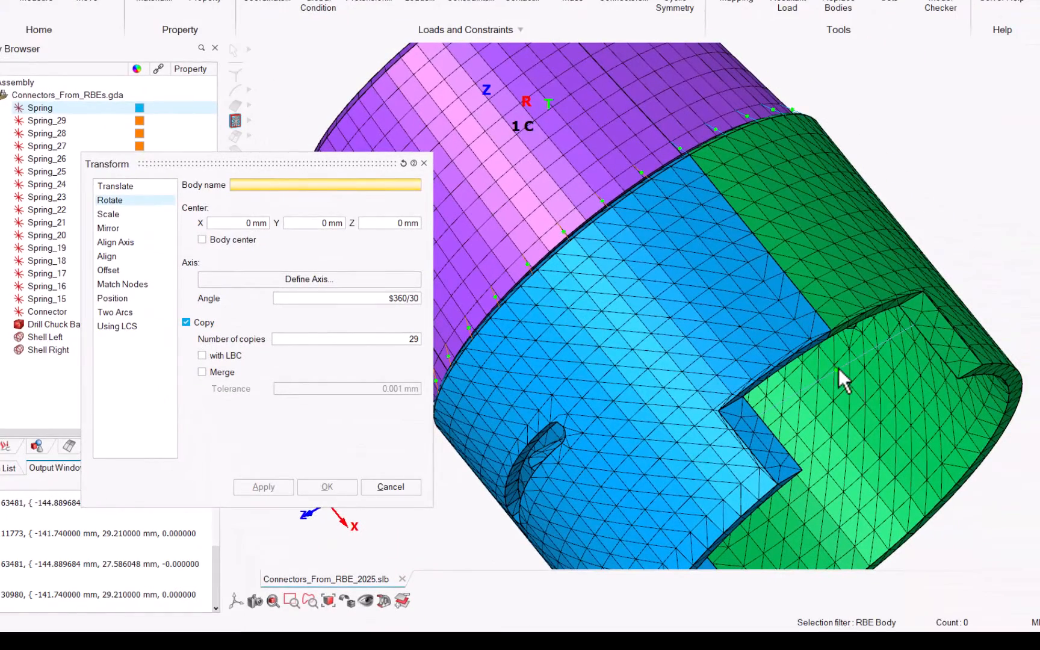
click(776, 403)
click(111, 187)
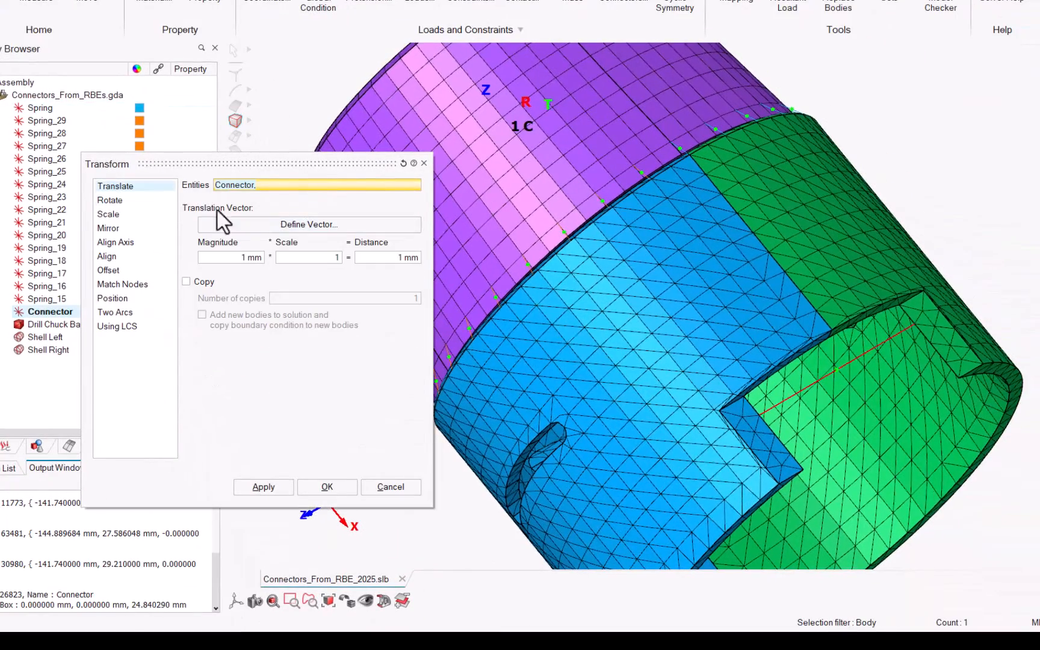
drag(298, 163, 280, 127)
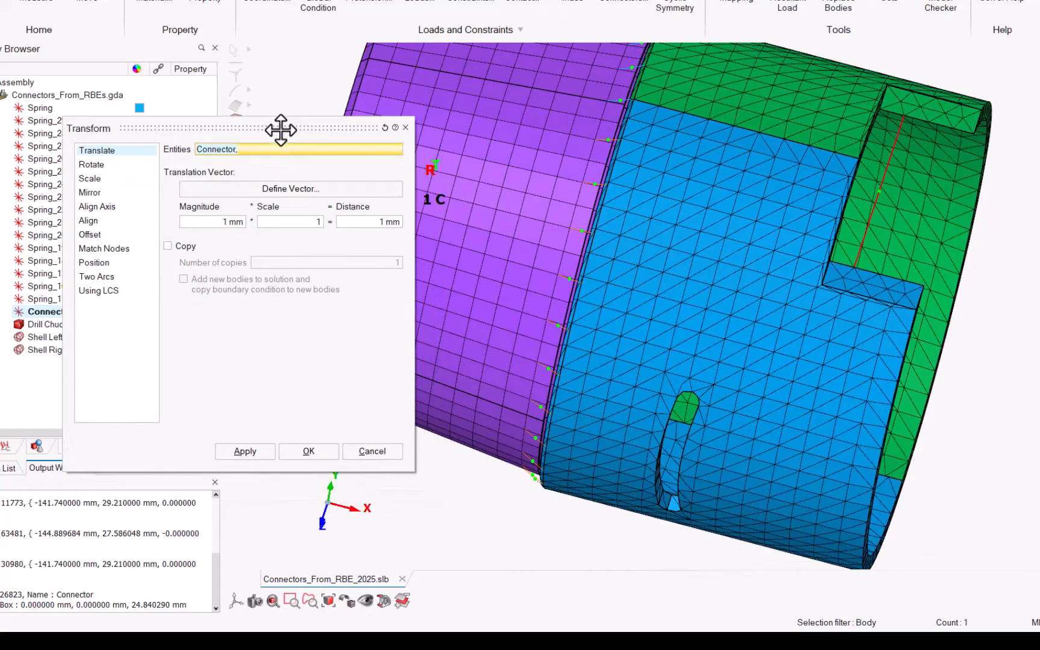
click(294, 191)
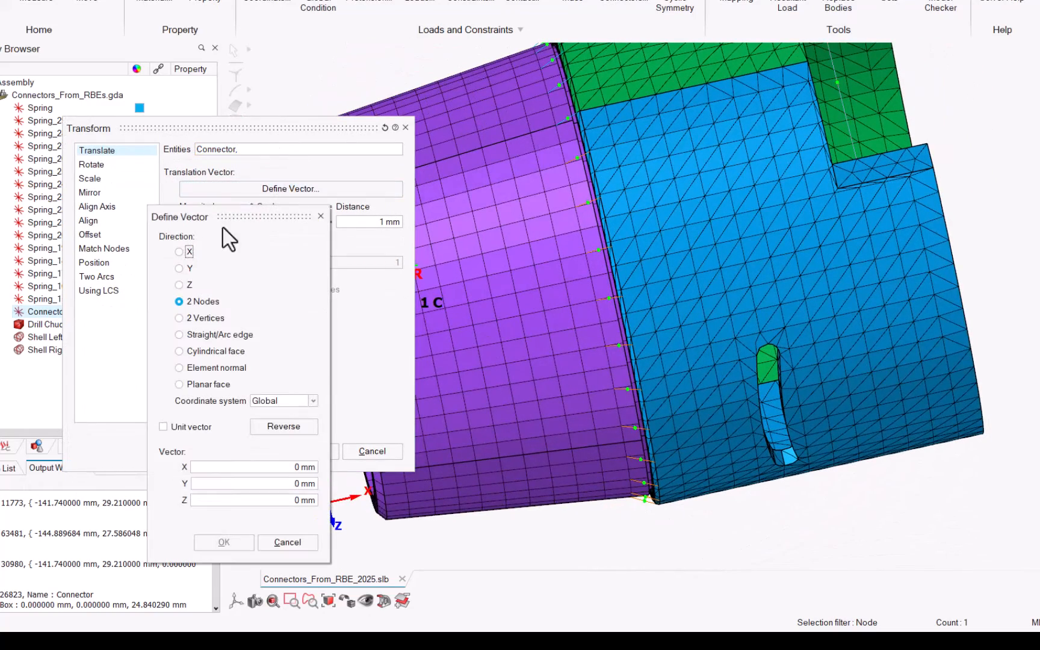
click(186, 249)
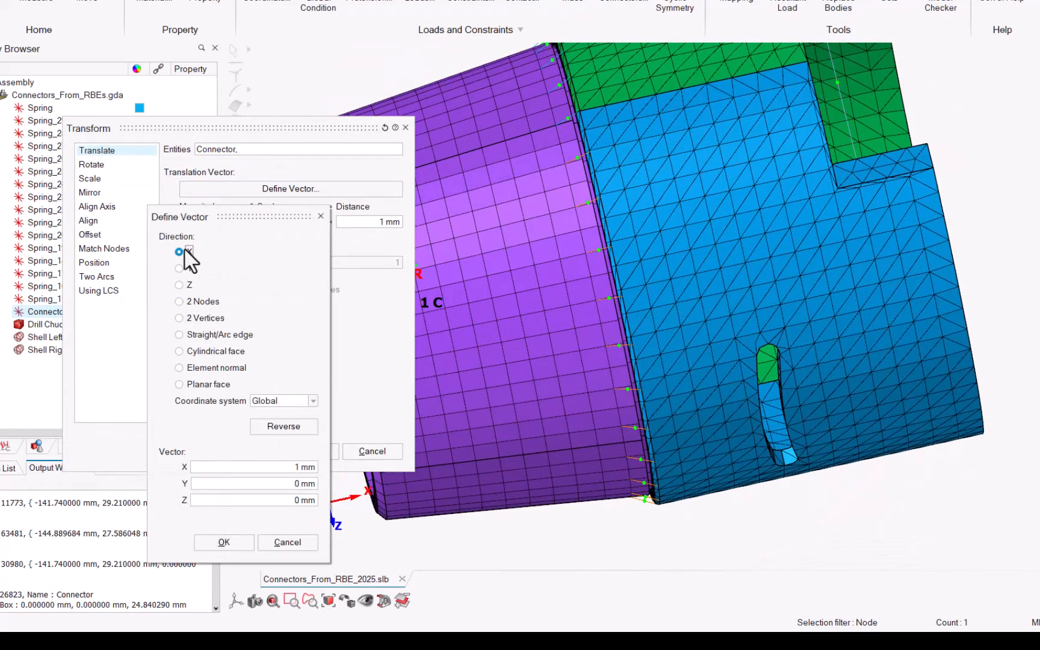
click(224, 542)
click(224, 222)
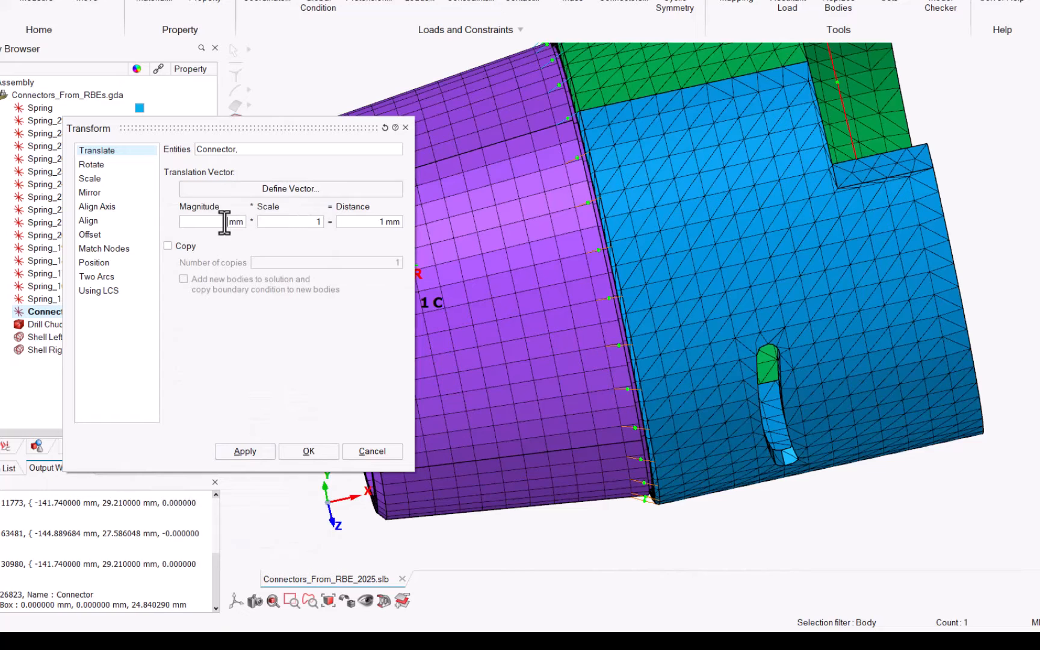
click(184, 247)
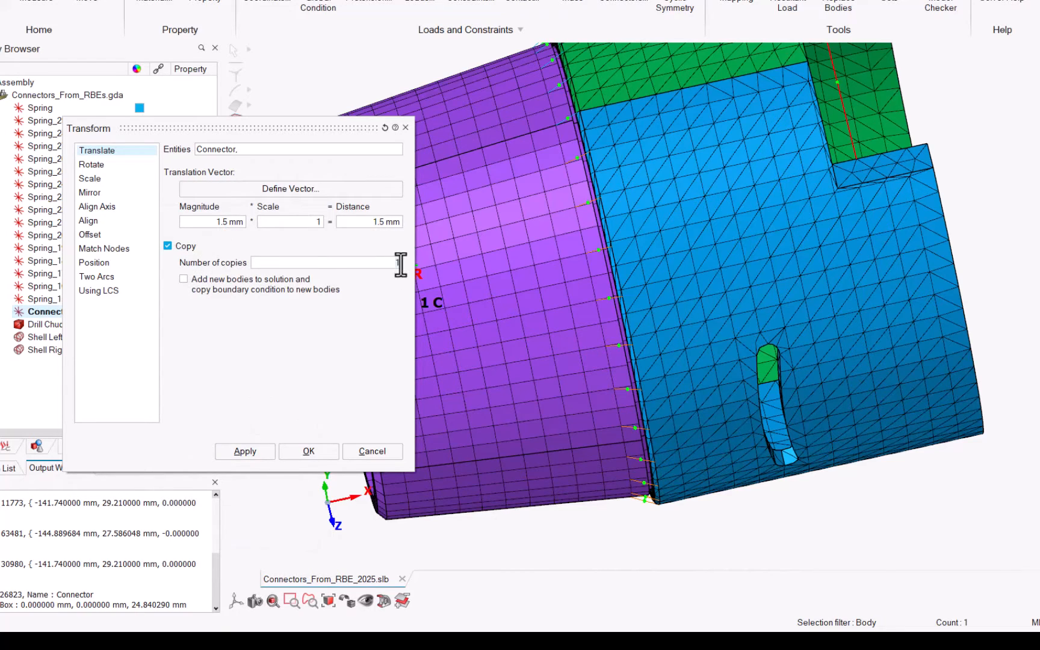
click(305, 453)
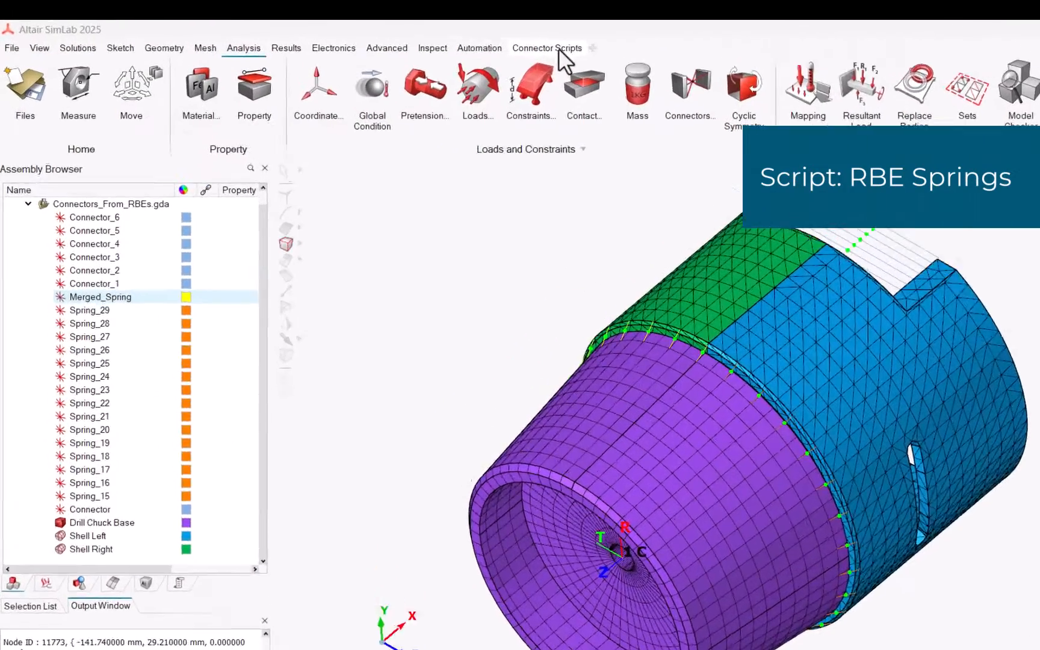
Open the RBE Springs script, pick Merged_Spring as the RBE body, and enable Equivalence
click(455, 39)
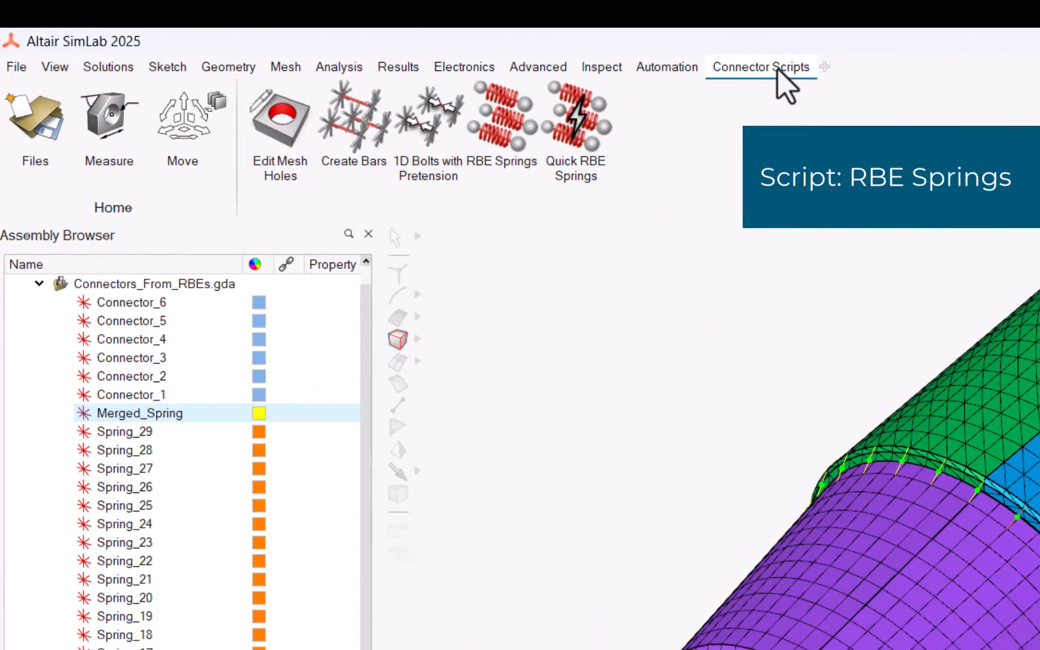
click(534, 139)
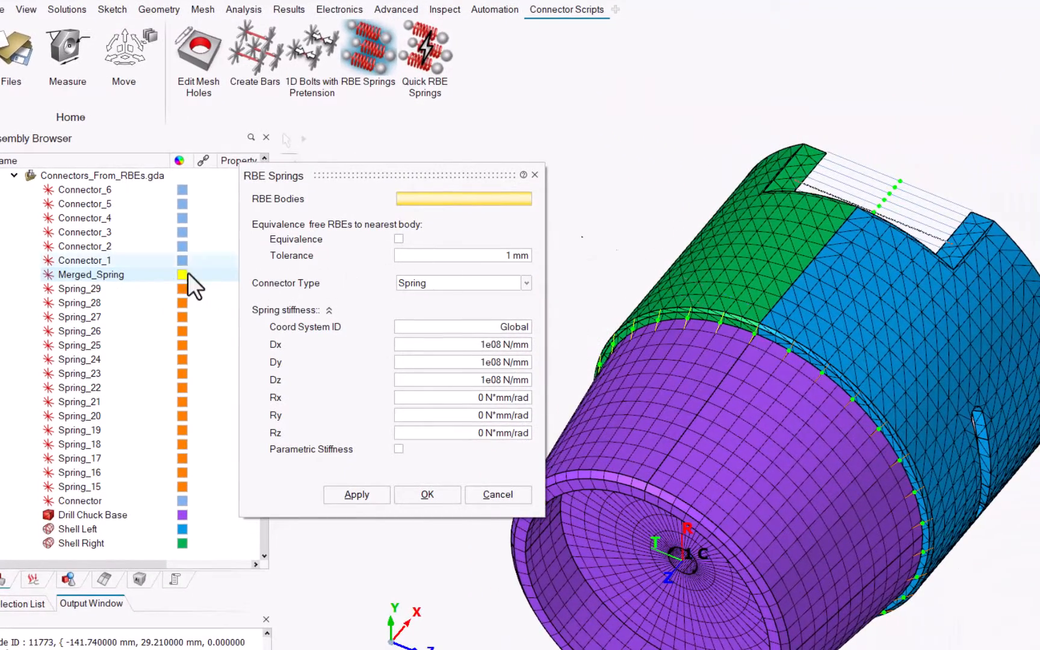
click(71, 274)
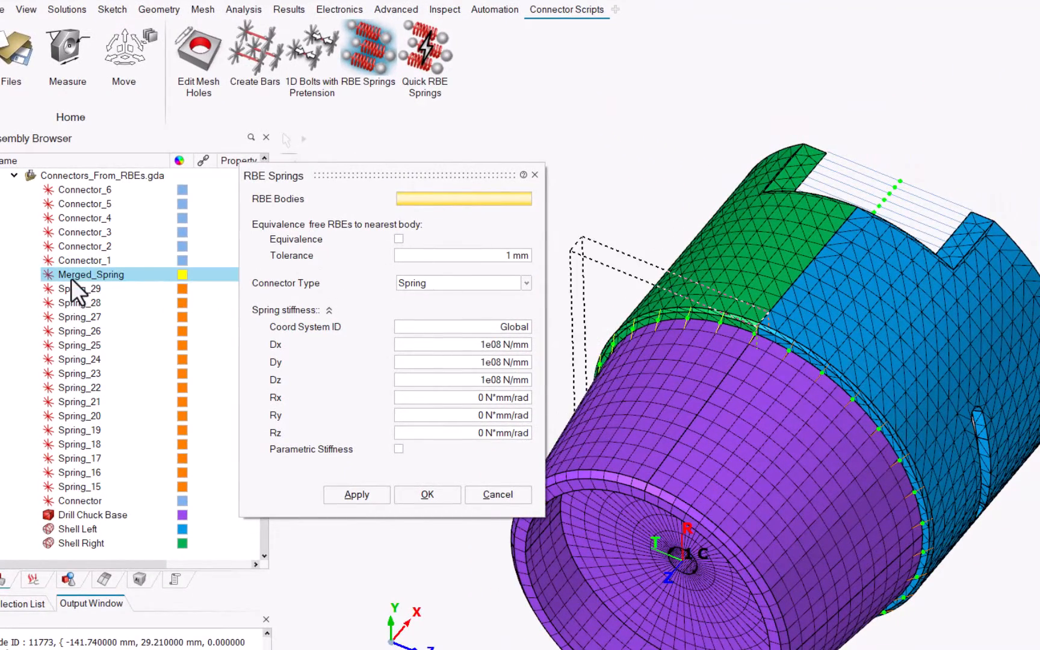
click(398, 239)
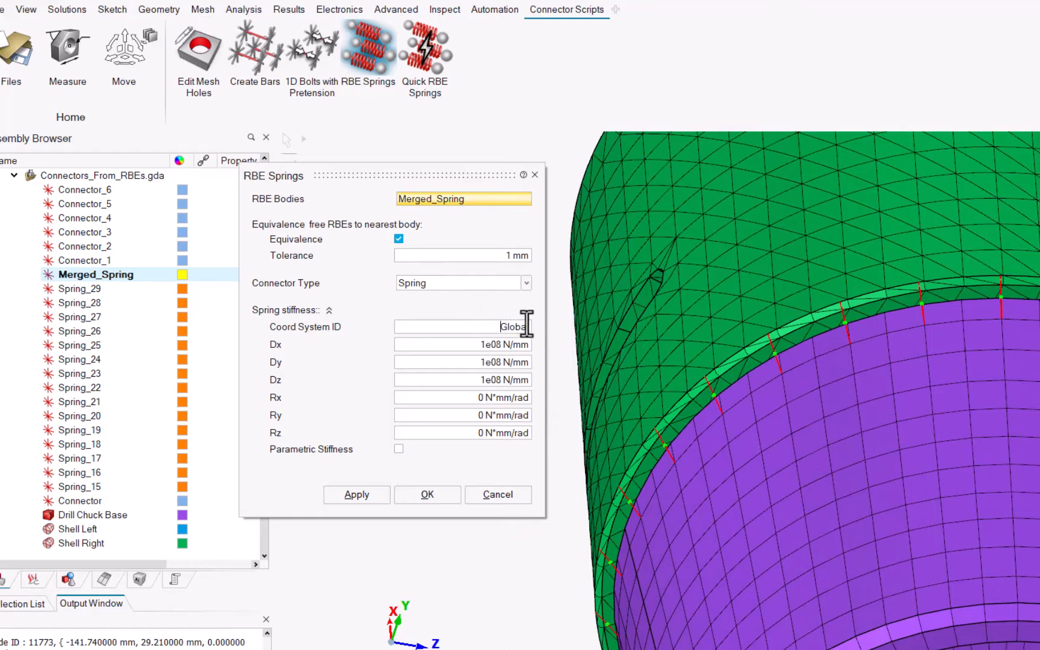
Set coordinate system 1, Dz 0 N/mm and Rz 1000 N*mm/rad, apply, and ignore the tolerance warning
text(1)
drag(480, 380, 541, 383)
text(0)
key(Right)
key(Right)
key(Right)
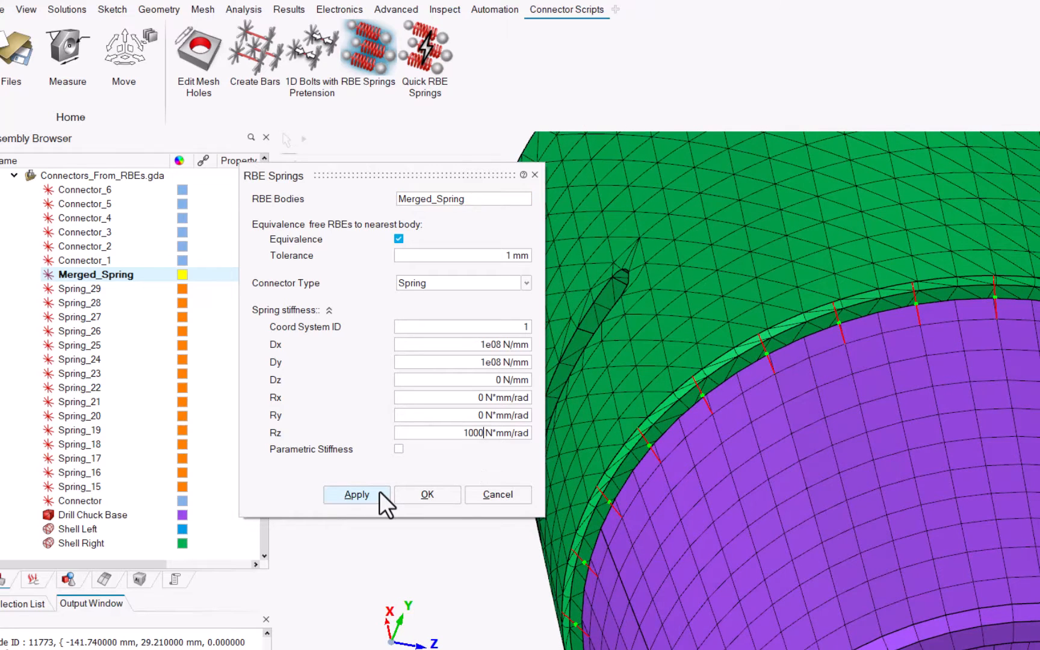
click(379, 491)
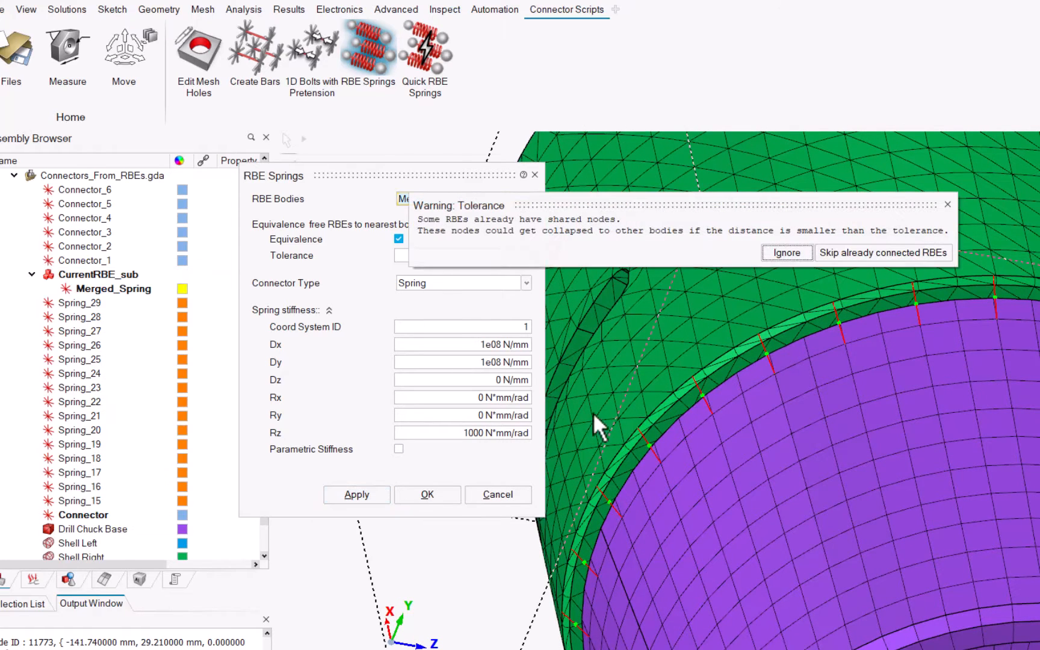
click(796, 251)
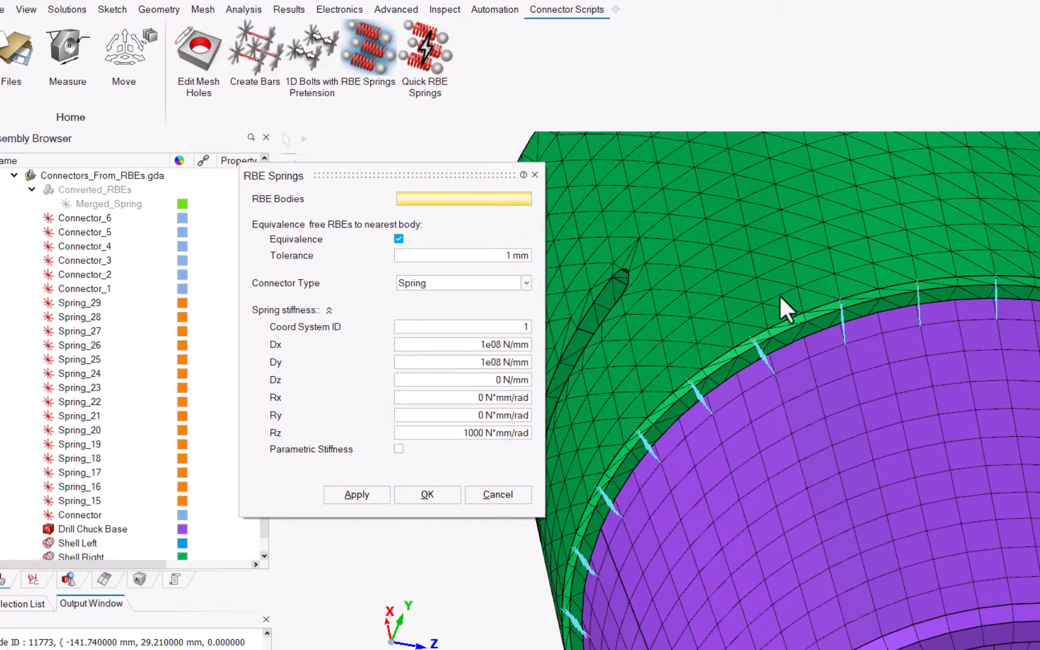
Inspect the Merged_Spring spring element's properties under the solution's connections
scroll(781, 306, up, 5)
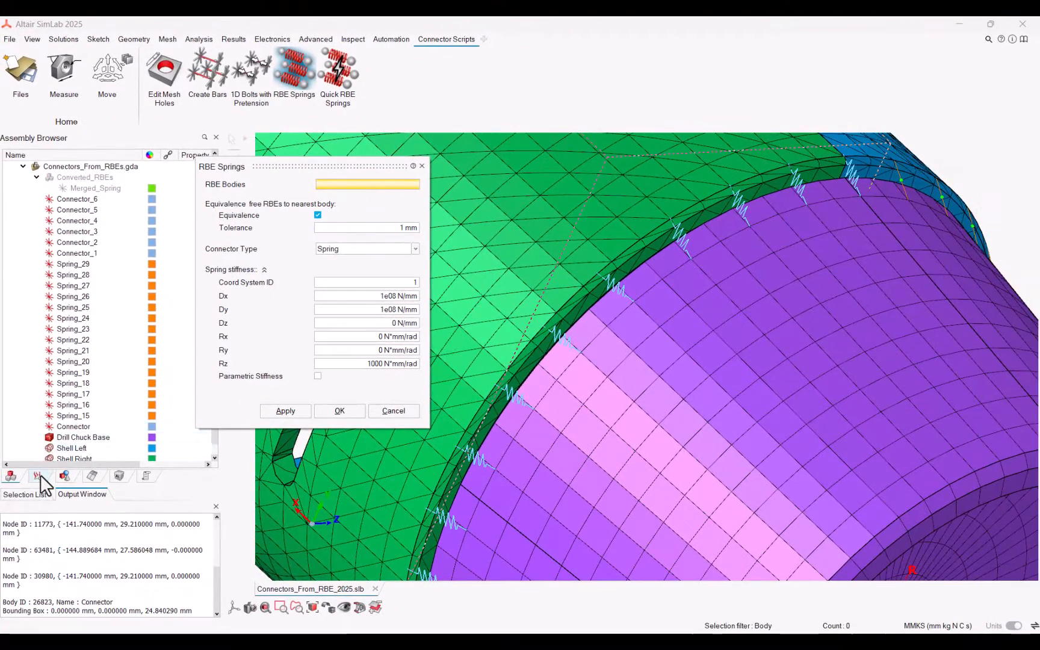
click(37, 476)
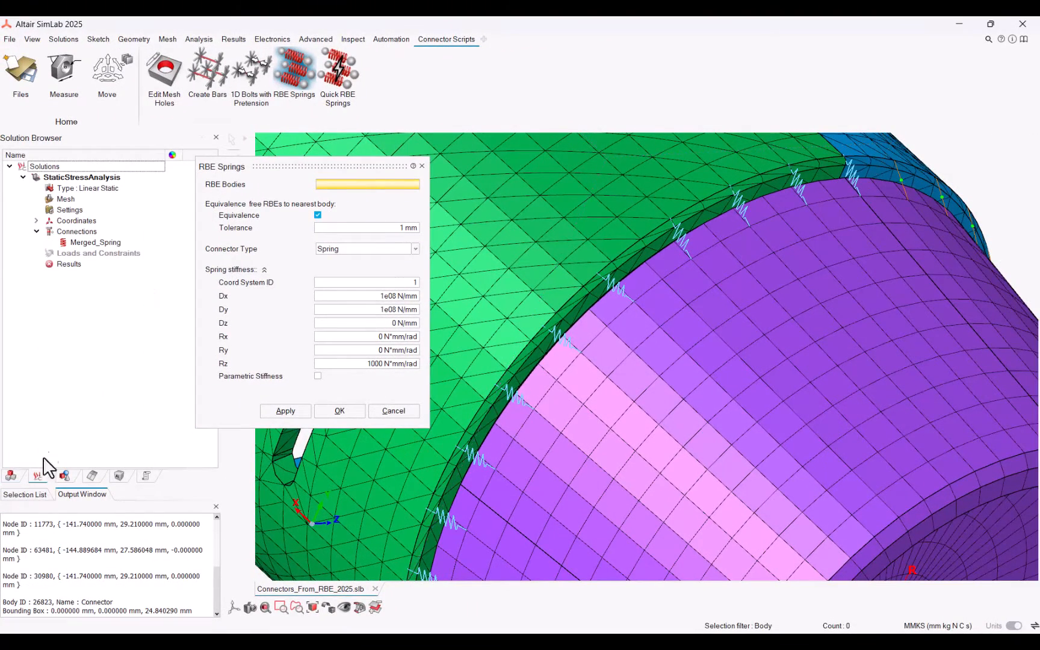
double_click(97, 241)
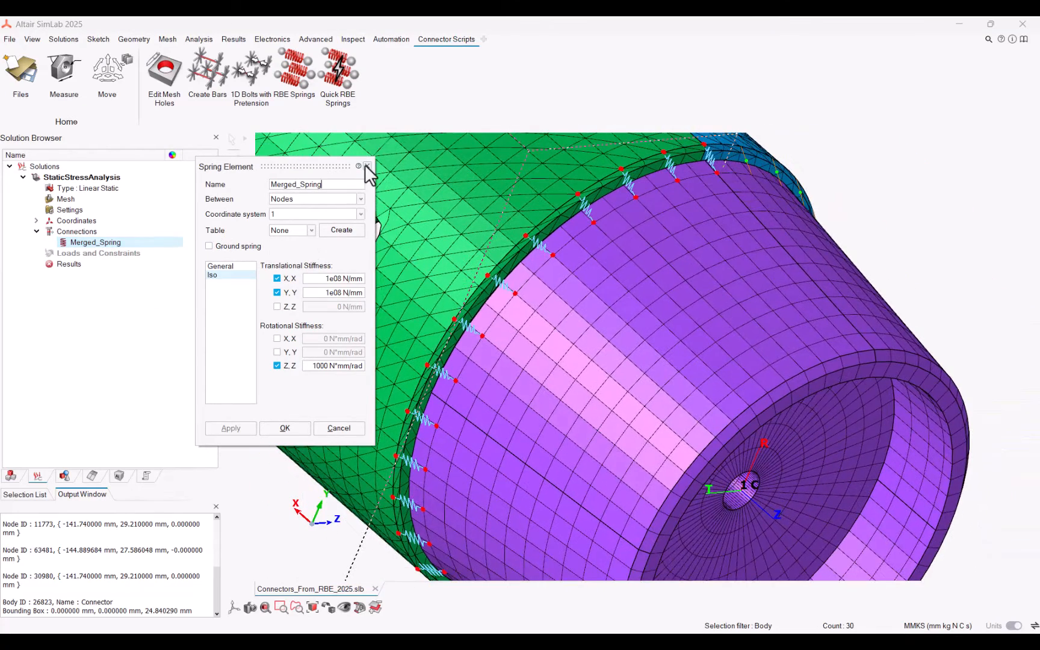
click(367, 166)
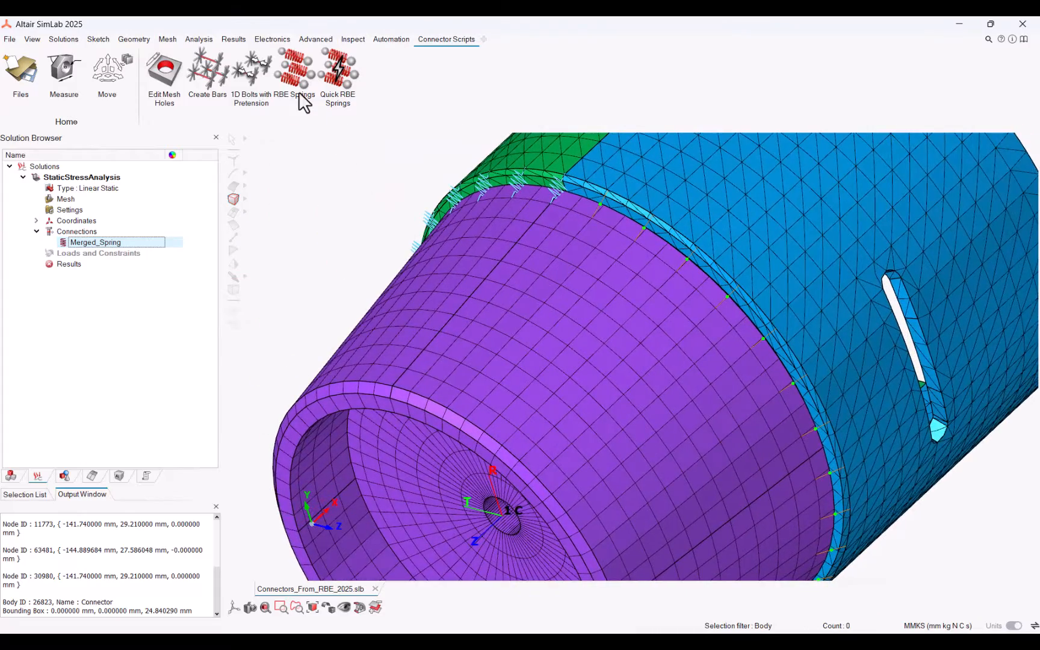
Open the RBE Springs script, select Spring_15 through Spring_29 as RBE bodies, and enable Equivalence
click(295, 90)
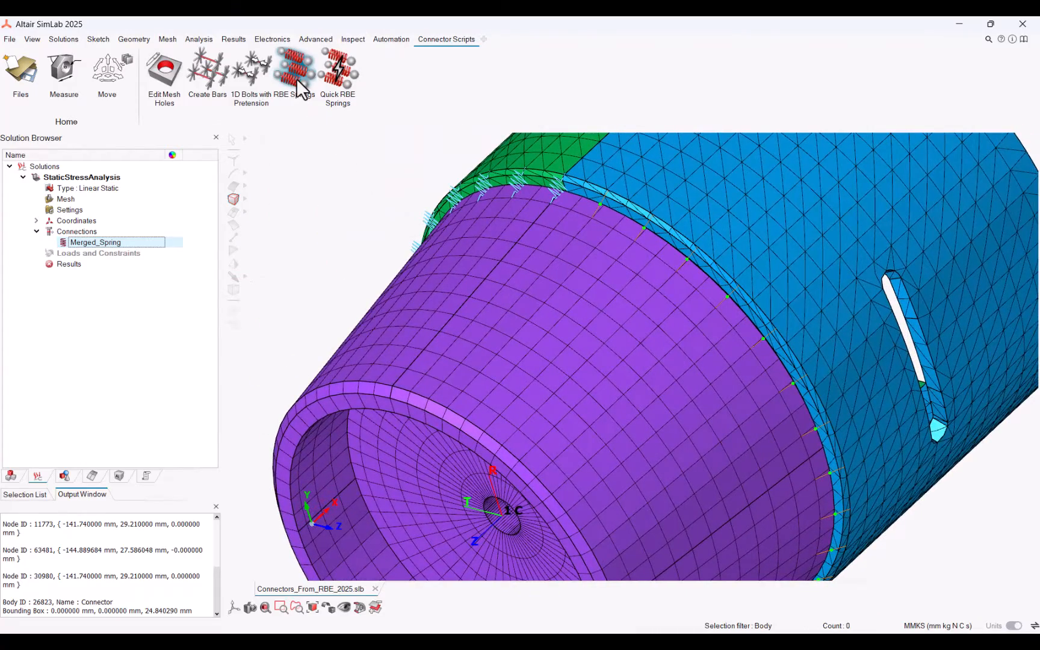
click(15, 475)
click(75, 417)
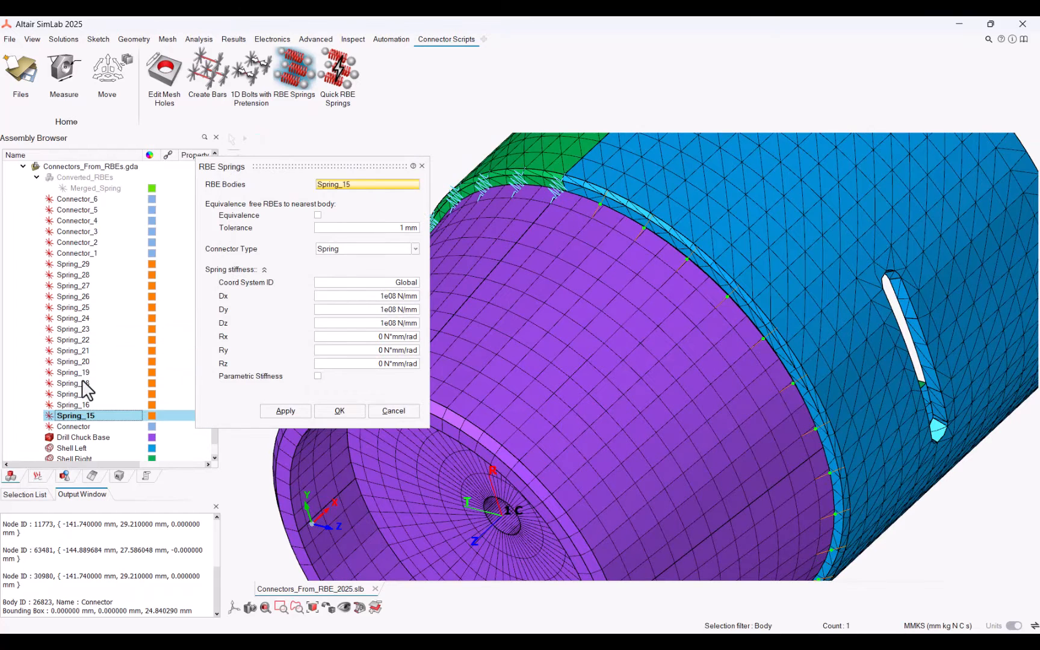
shift+click(82, 263)
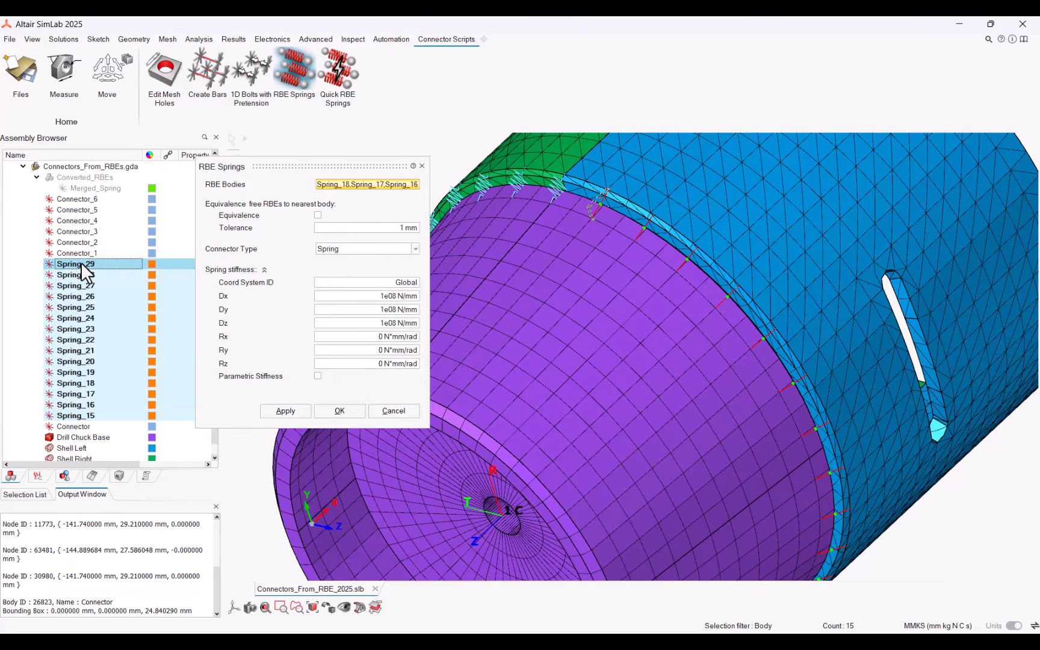
click(317, 216)
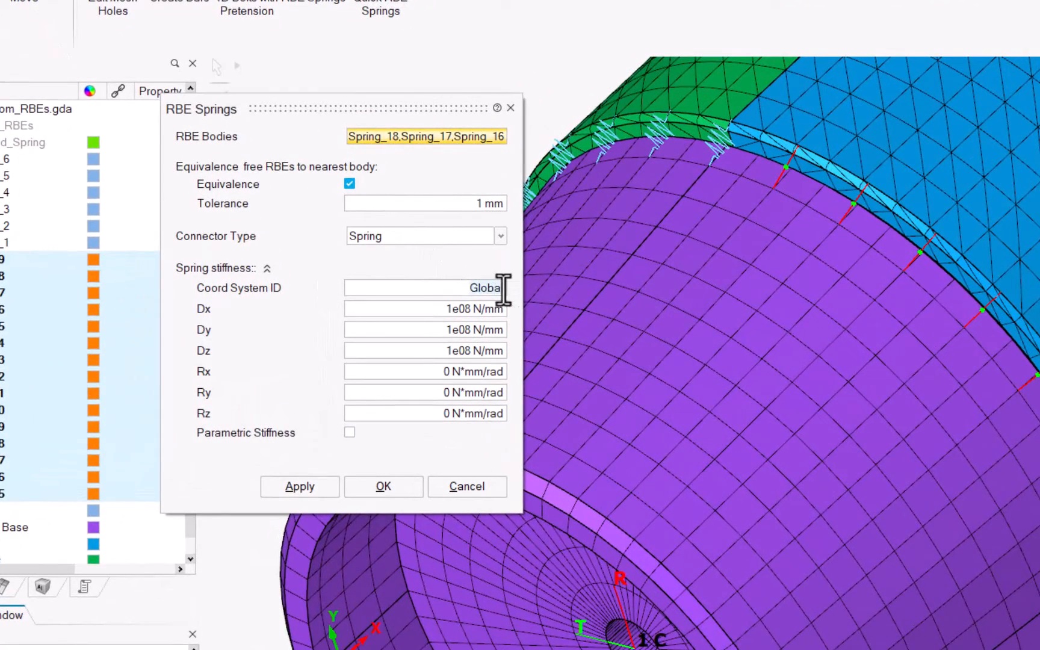
Set coordinate system 1, Dz 0 N/mm, Rz 1200 N*mm/rad with Parametric Stiffness, apply, ignore the tolerance warning, and close
text(1)
drag(449, 352, 504, 352)
key(BackSpace)
text(0)
click(445, 413)
text(1200)
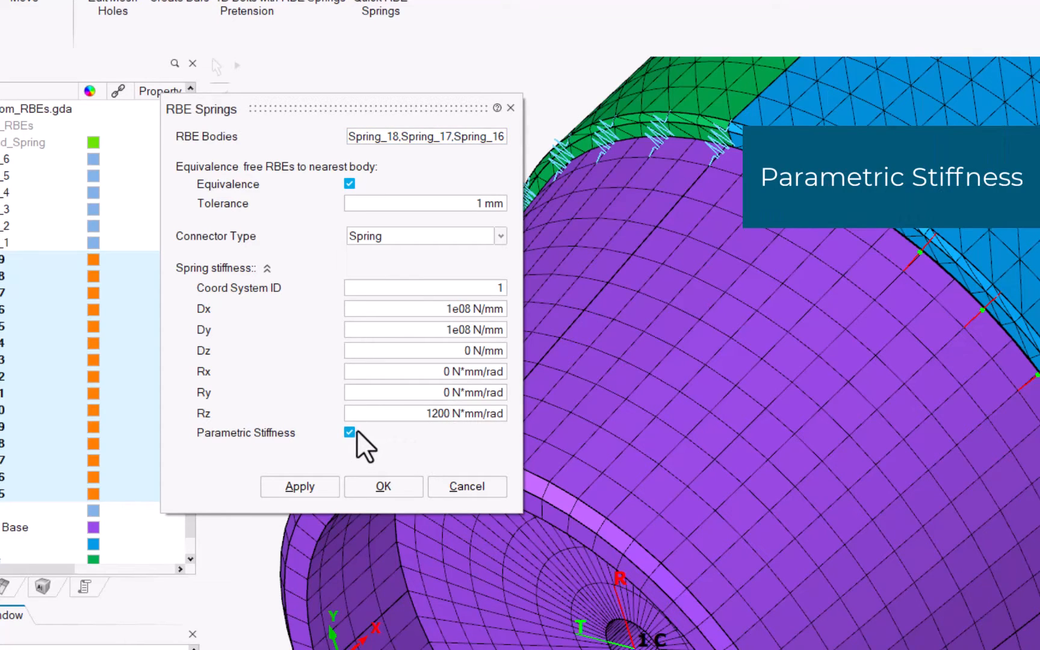
click(316, 485)
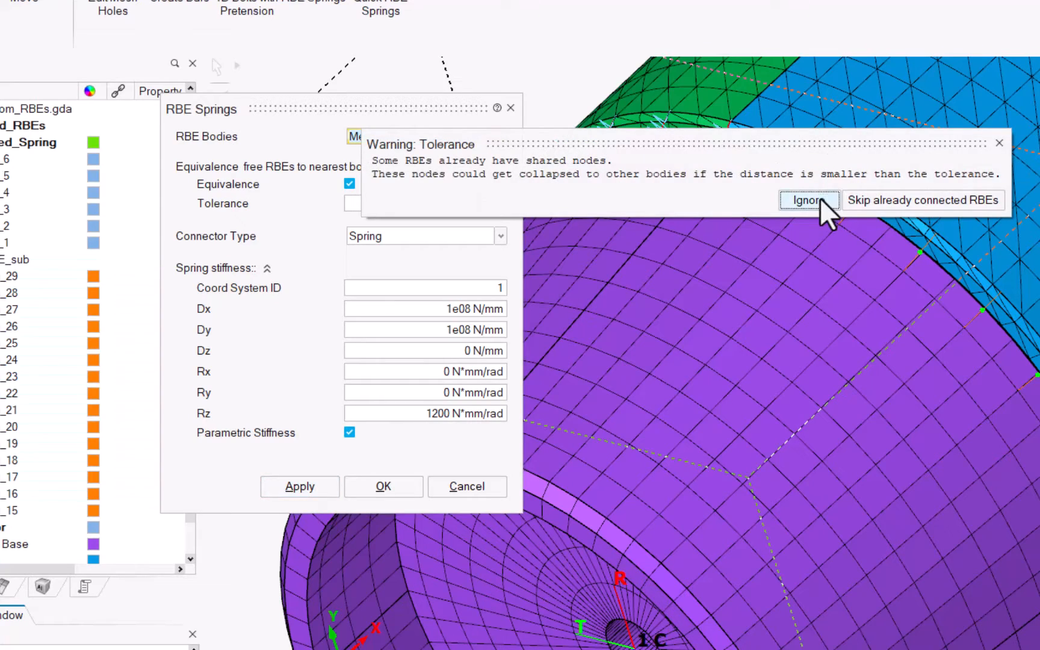
click(819, 199)
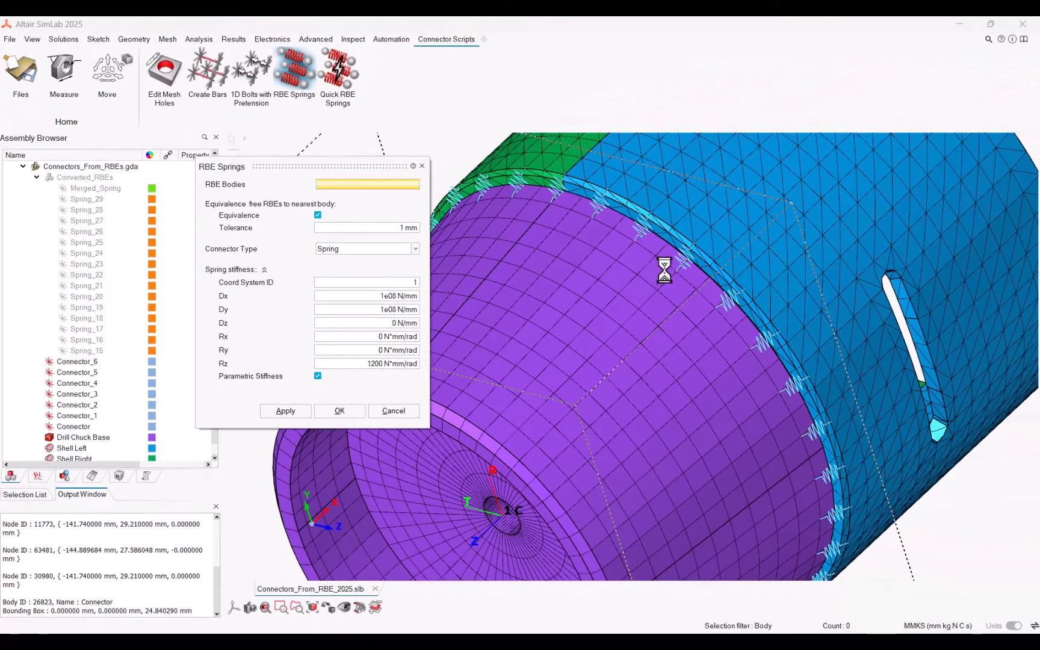
scroll(673, 268, up, 3)
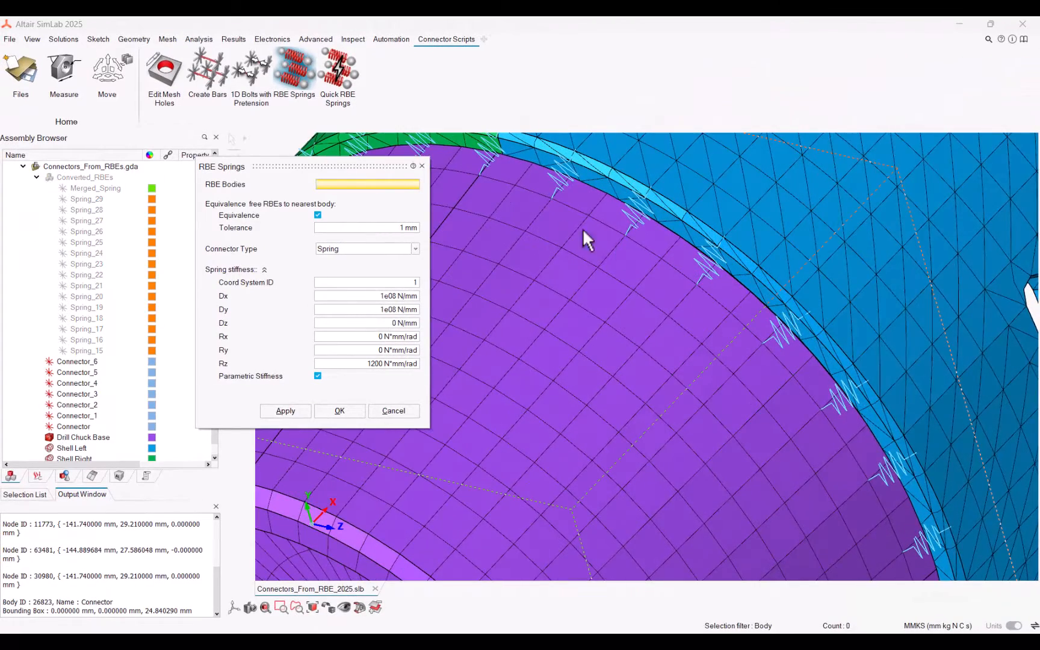
click(422, 166)
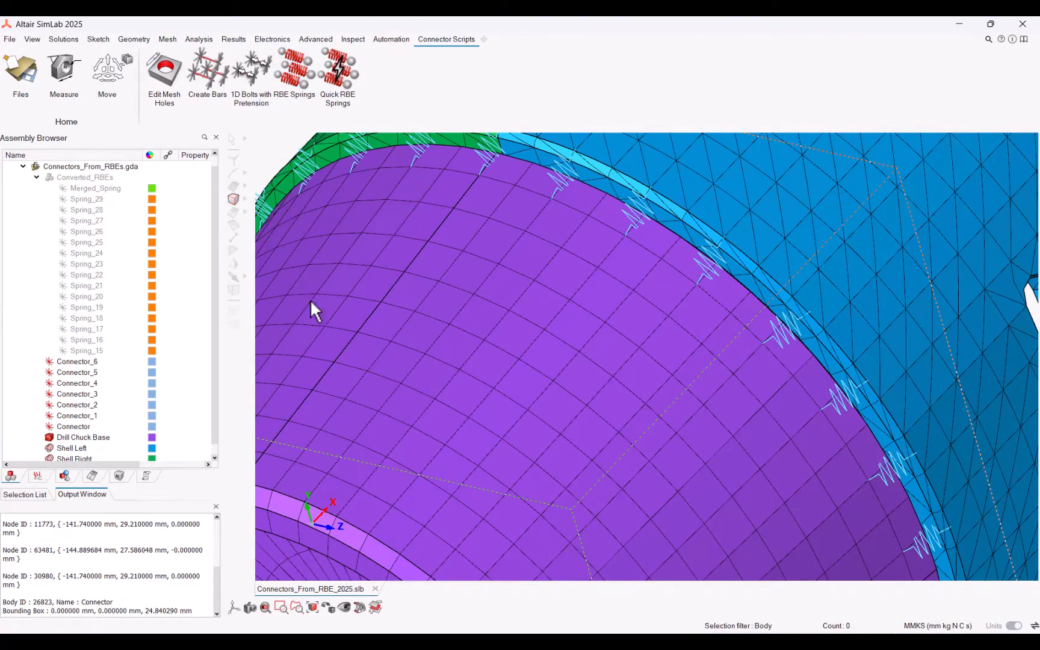
Inspect Spring_24's spring element properties and the stiffness parameters in the parameter browser
click(38, 475)
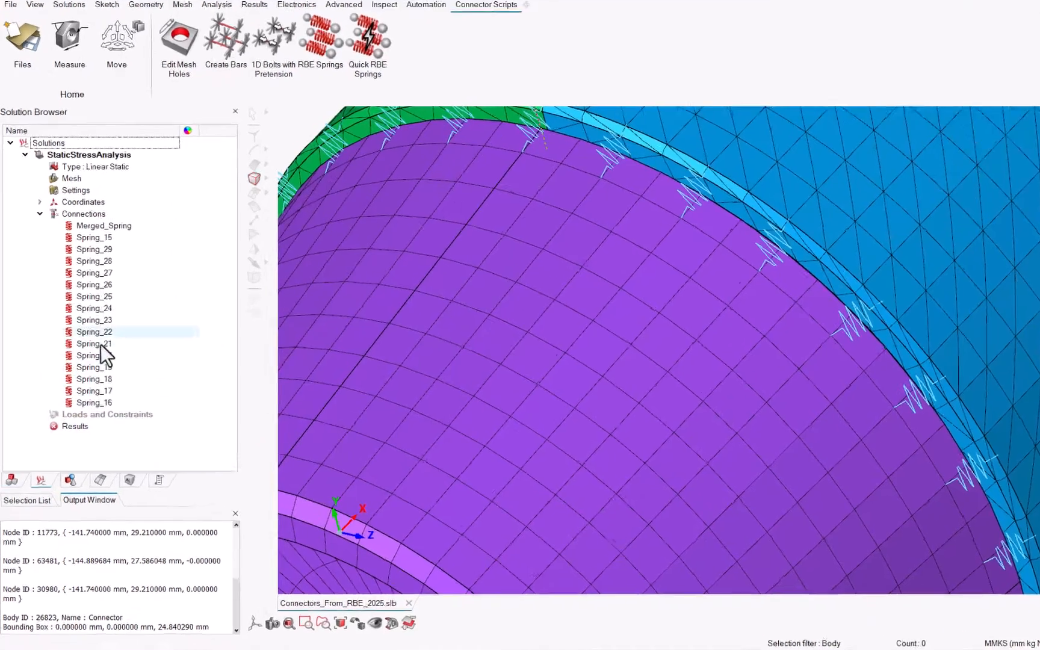
double_click(101, 310)
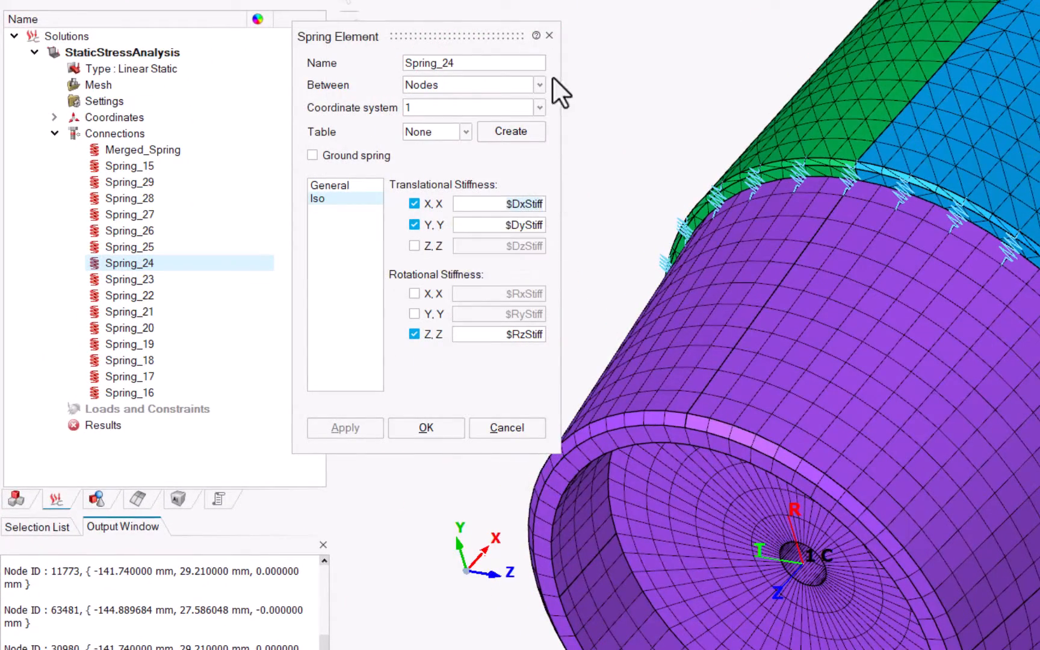
click(549, 35)
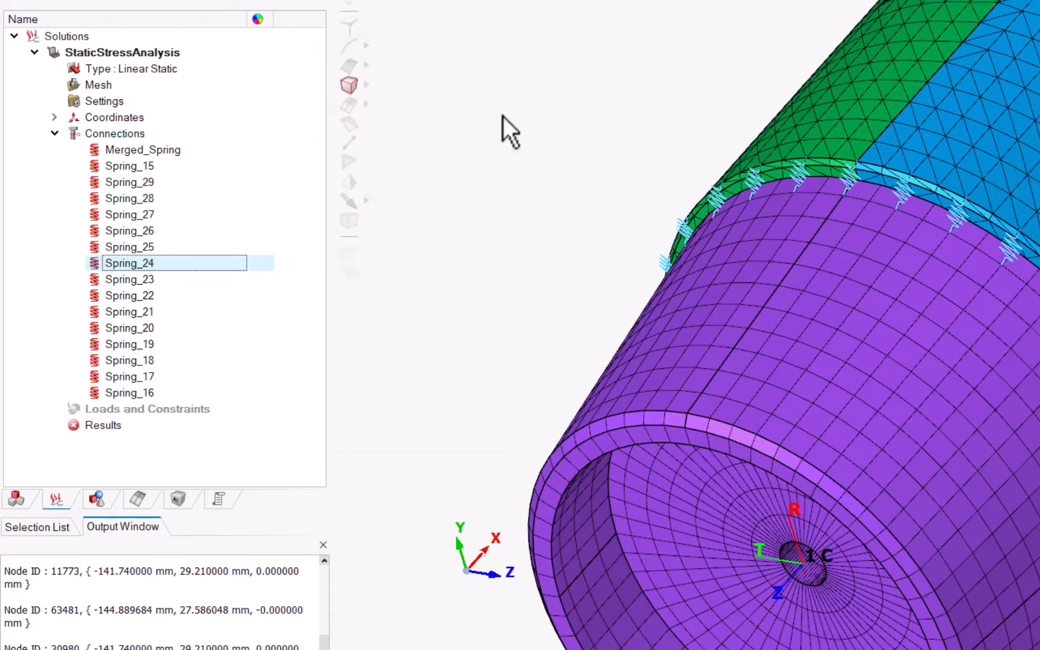
click(226, 490)
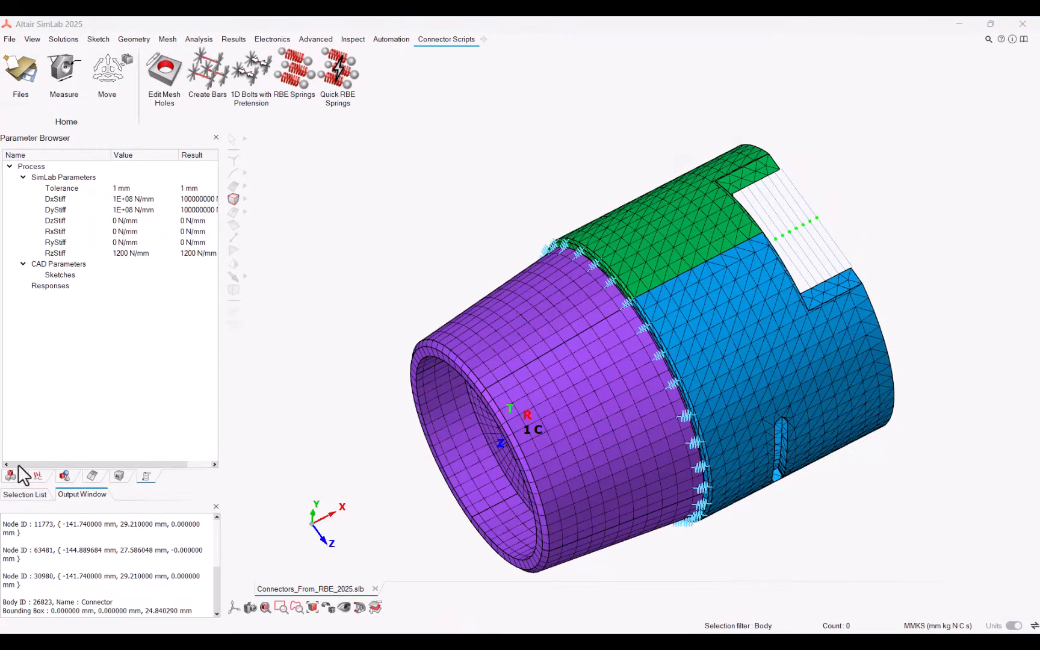
click(10, 475)
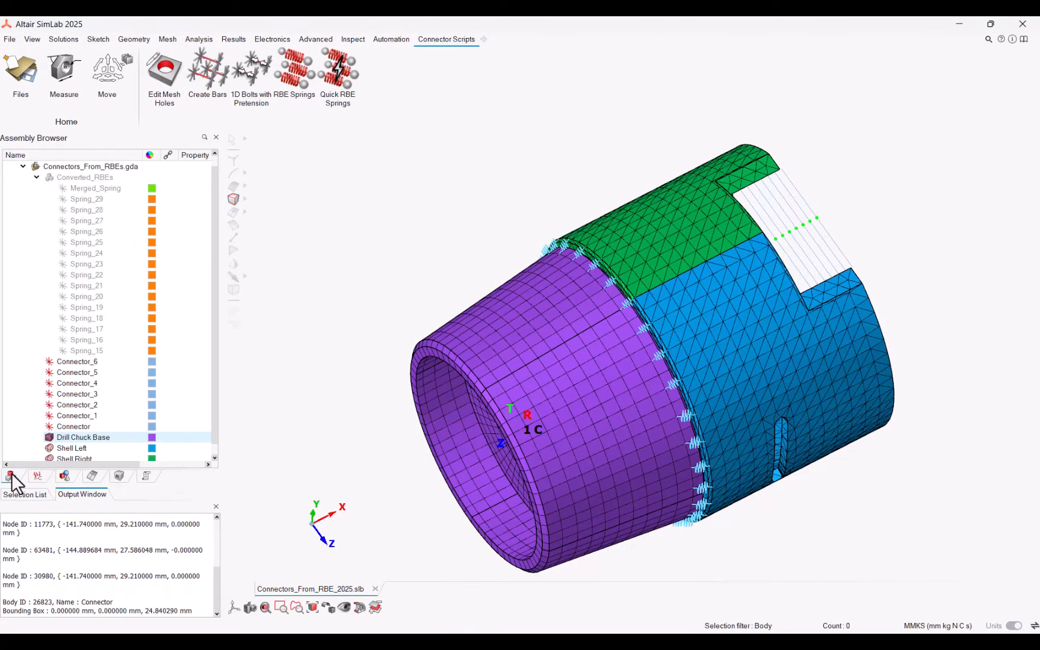
Reopen the RBE Springs script, box-select the seven connectors in the slot as RBE bodies, and enable Equivalence
click(299, 77)
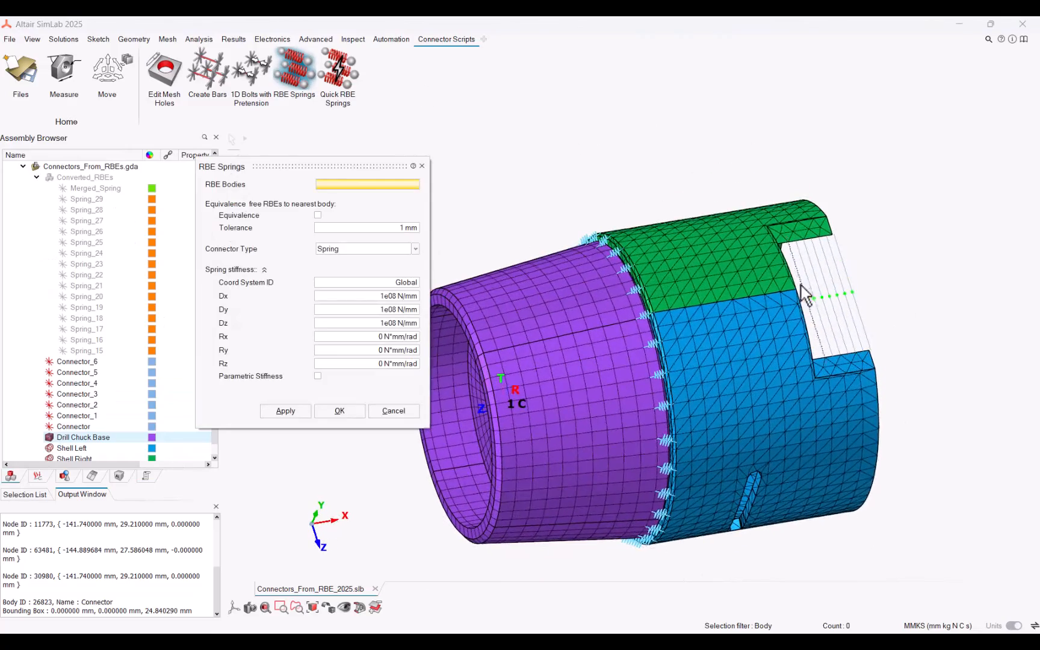
drag(801, 285, 862, 287)
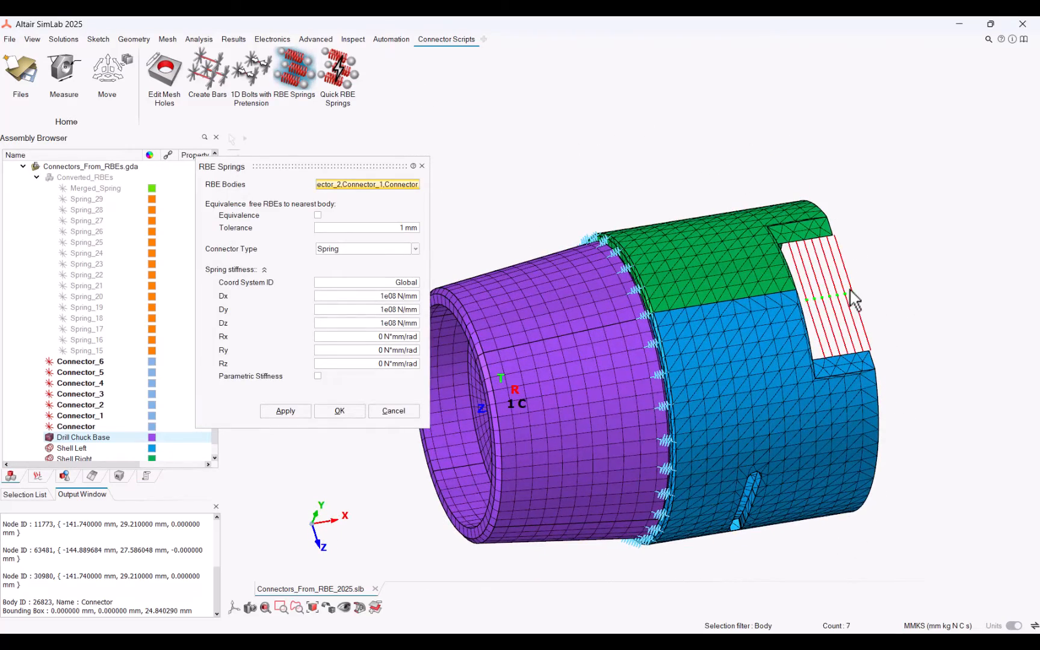
scroll(851, 293, up, 4)
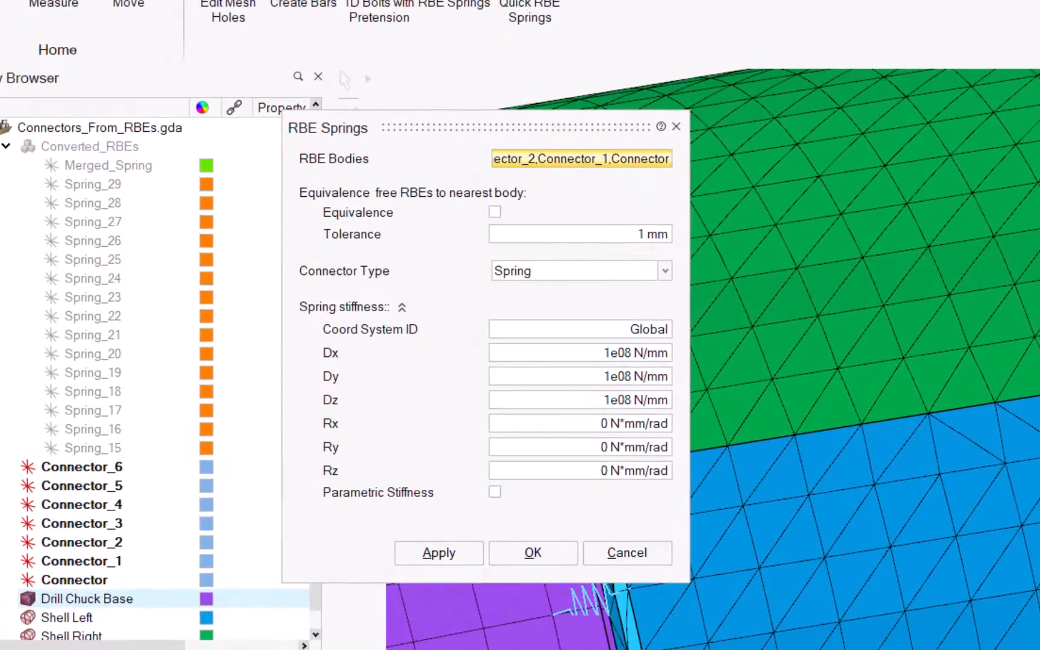
click(494, 211)
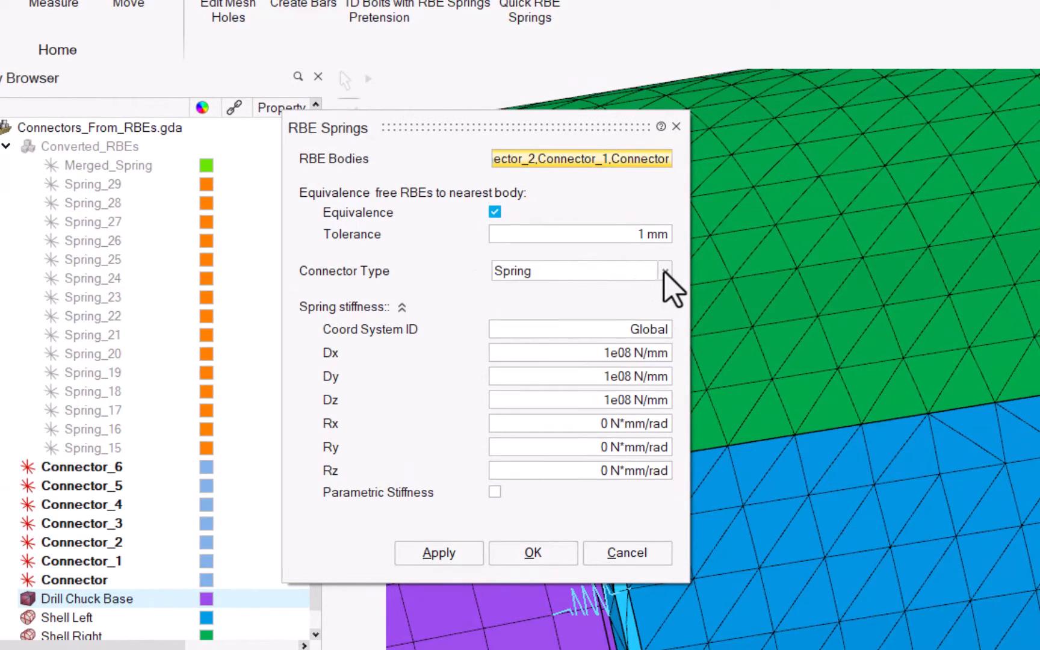
Set connector type Bush and coordinate system Element, apply, and ignore the tolerance warning
click(664, 271)
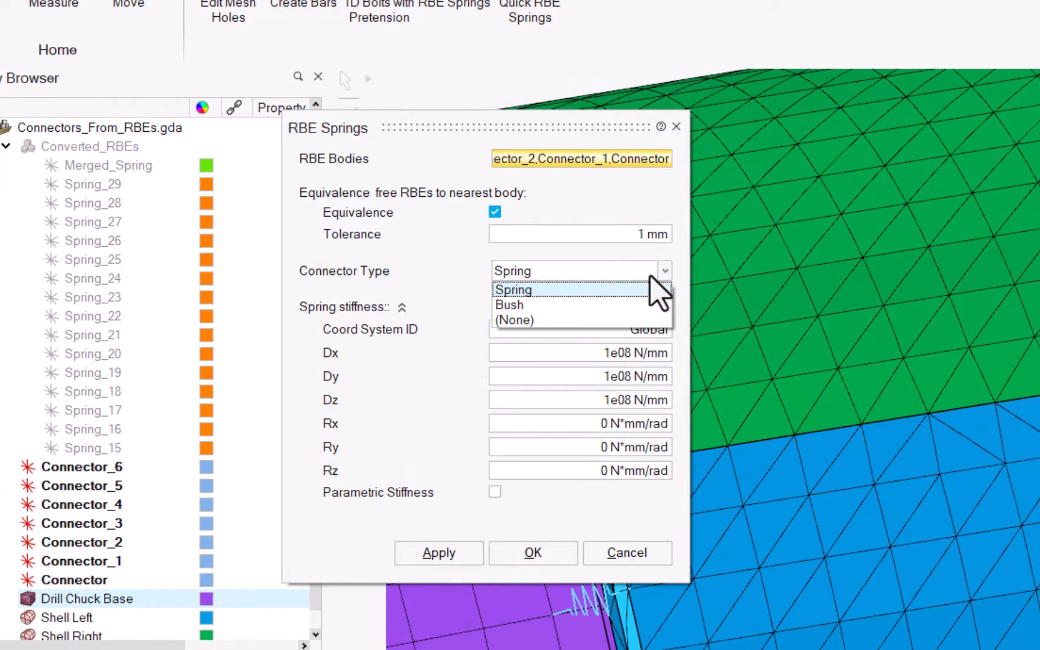
click(626, 304)
drag(628, 329, 668, 330)
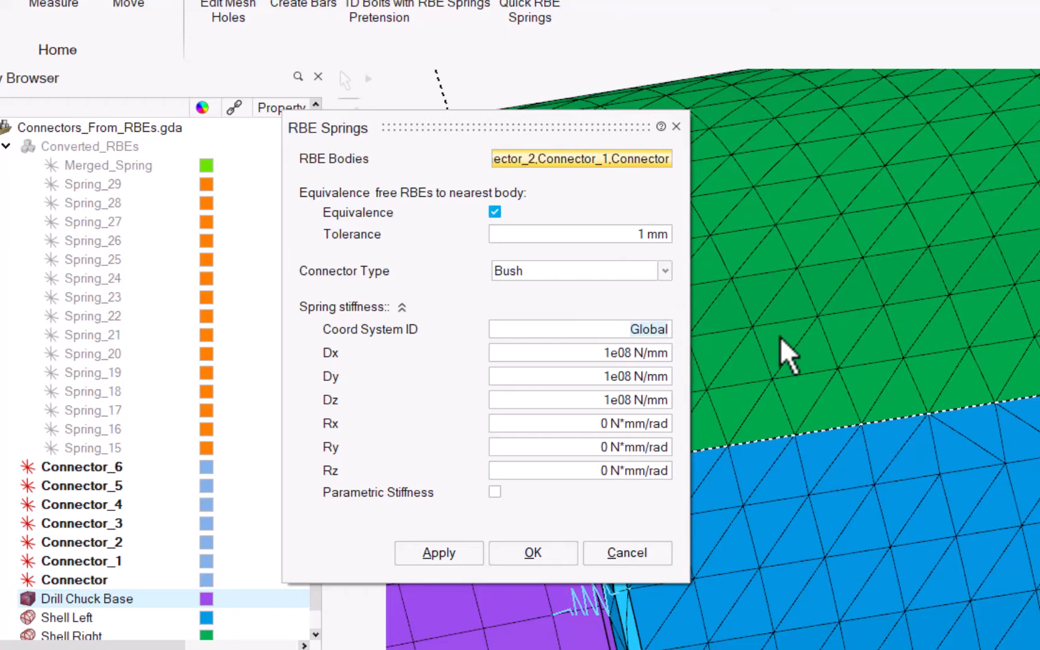
text(Element)
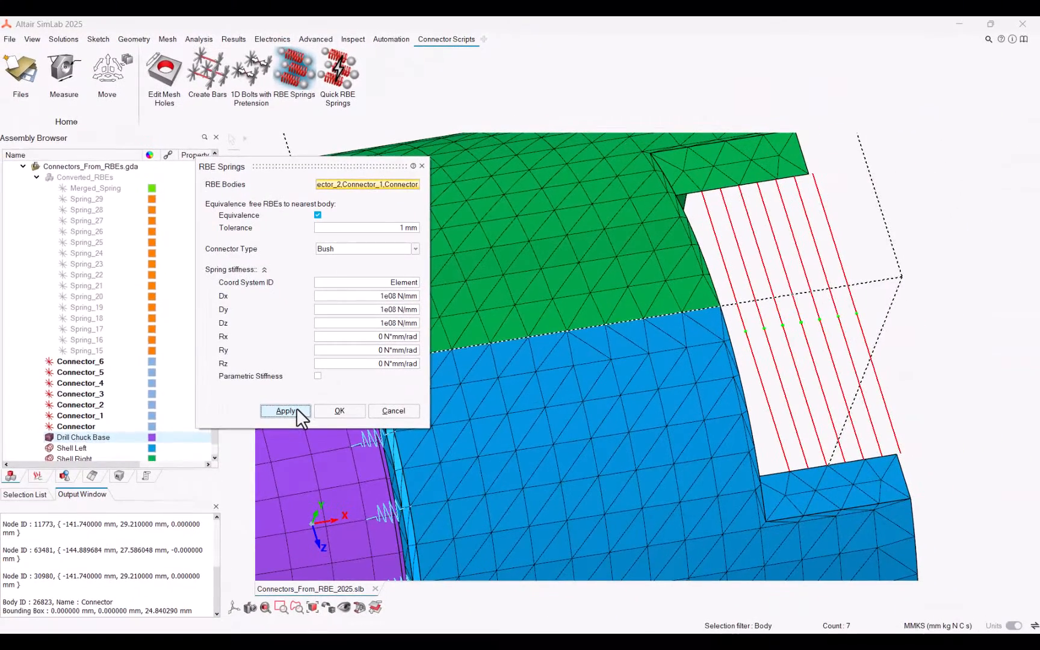
click(439, 535)
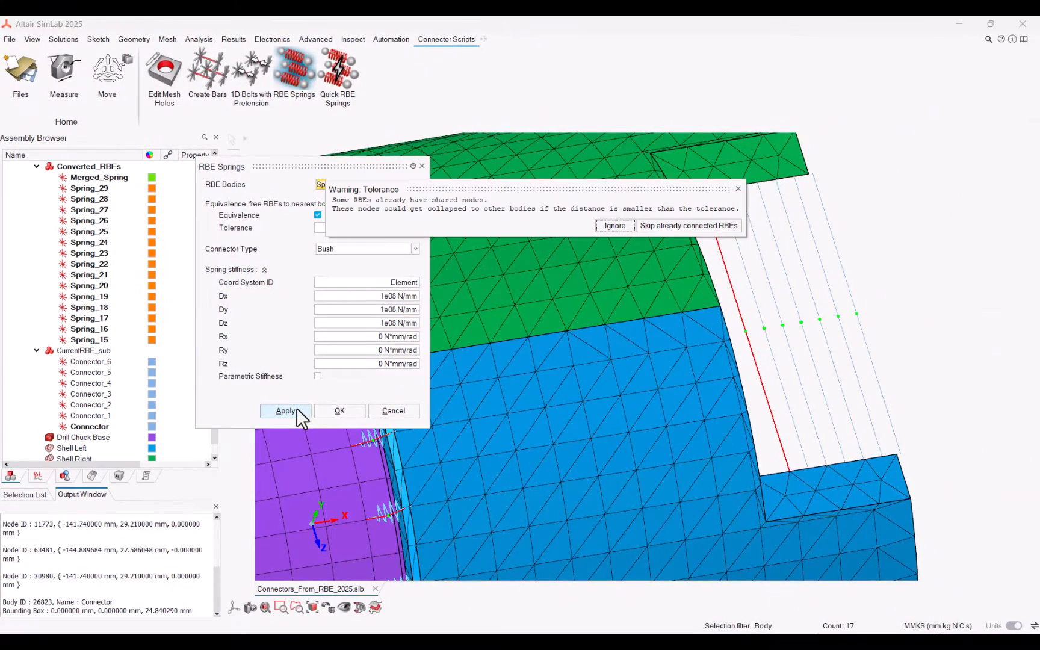
click(617, 225)
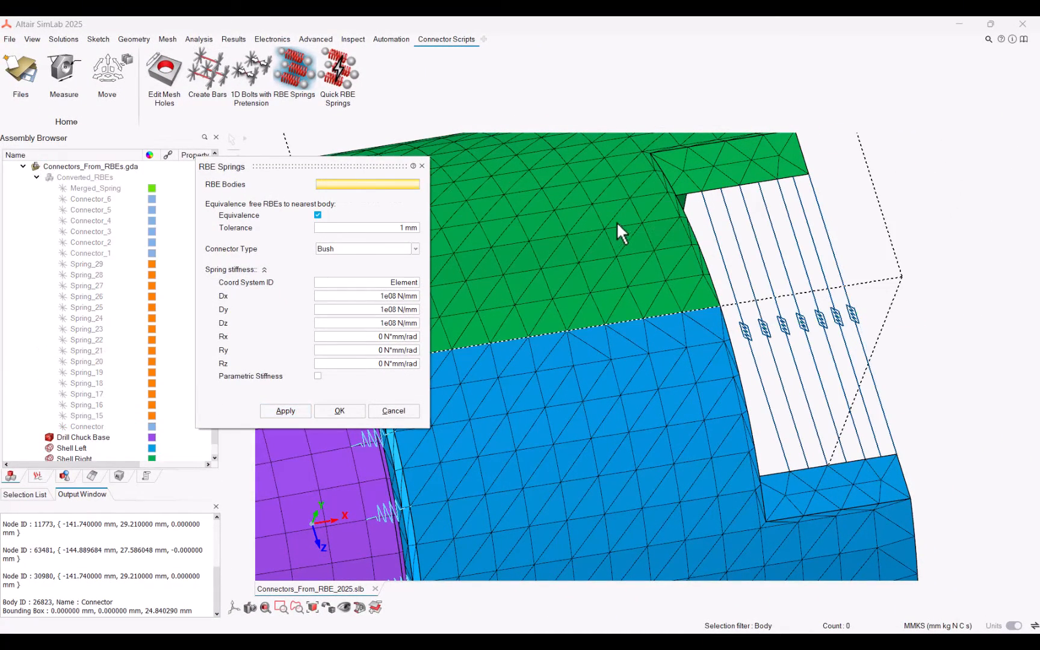
Inspect the new connector elements listed under the solution's connections
click(38, 473)
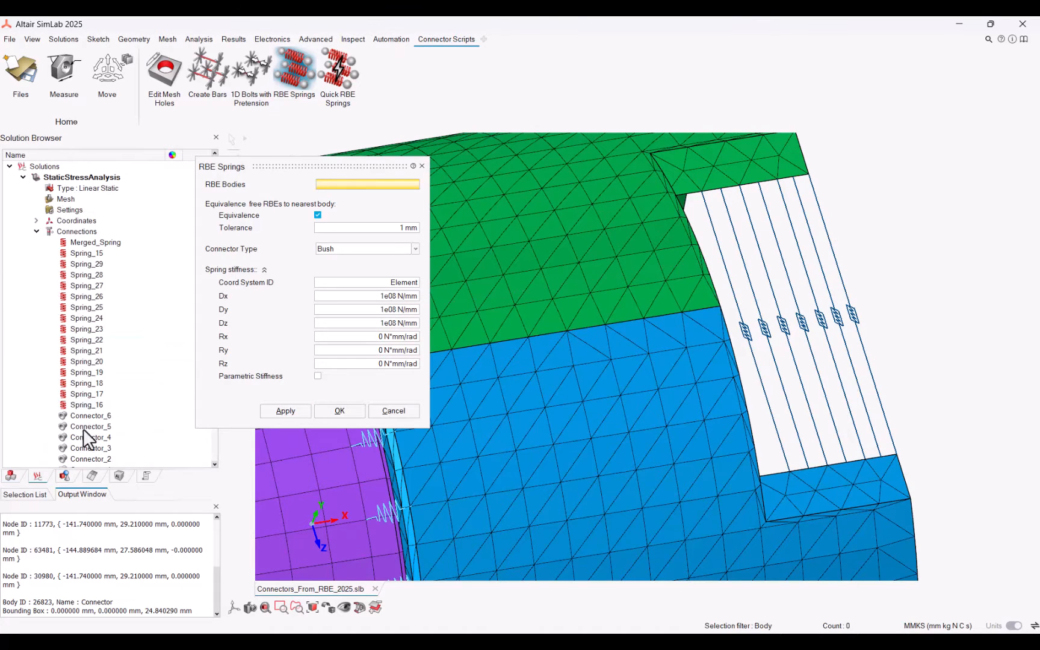
scroll(101, 325, down, 2)
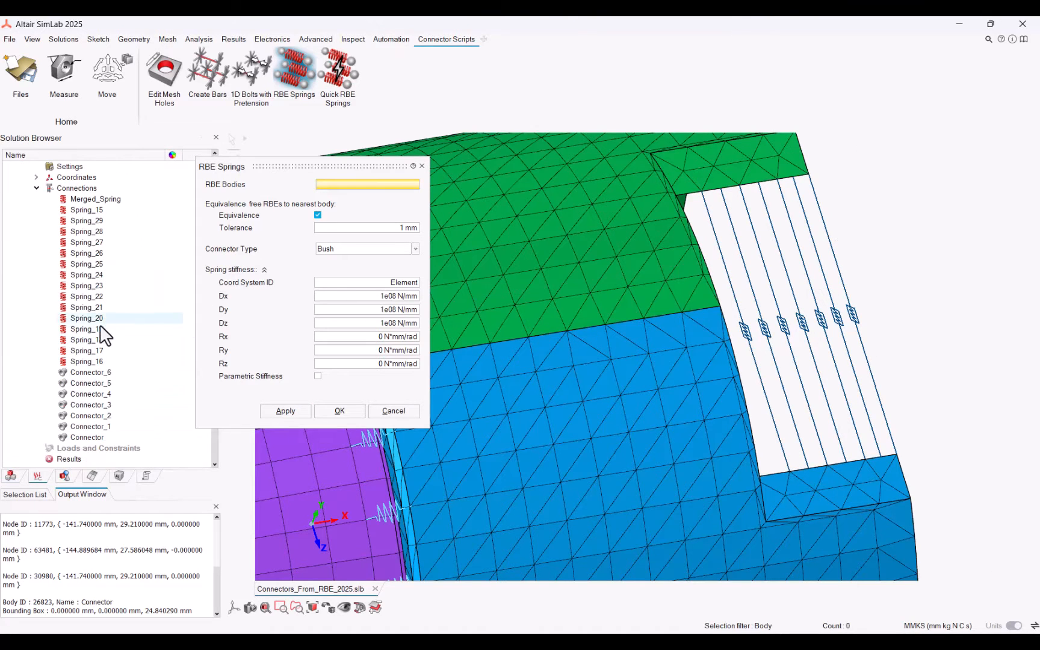
click(97, 393)
double_click(98, 394)
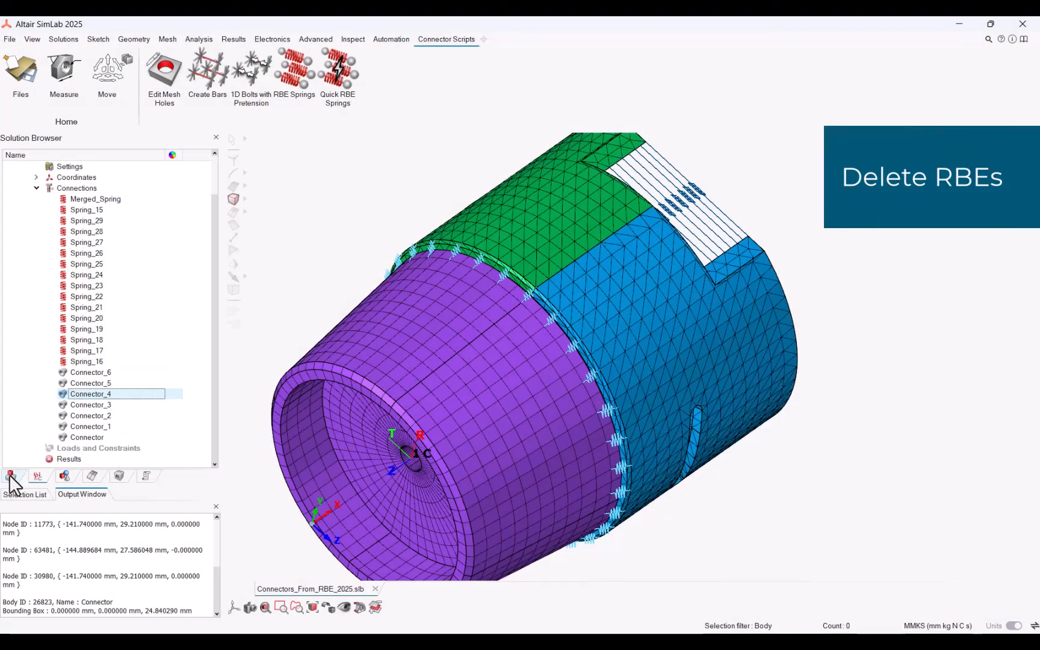
Delete the Converted_RBEs sub-model from the assembly
click(10, 476)
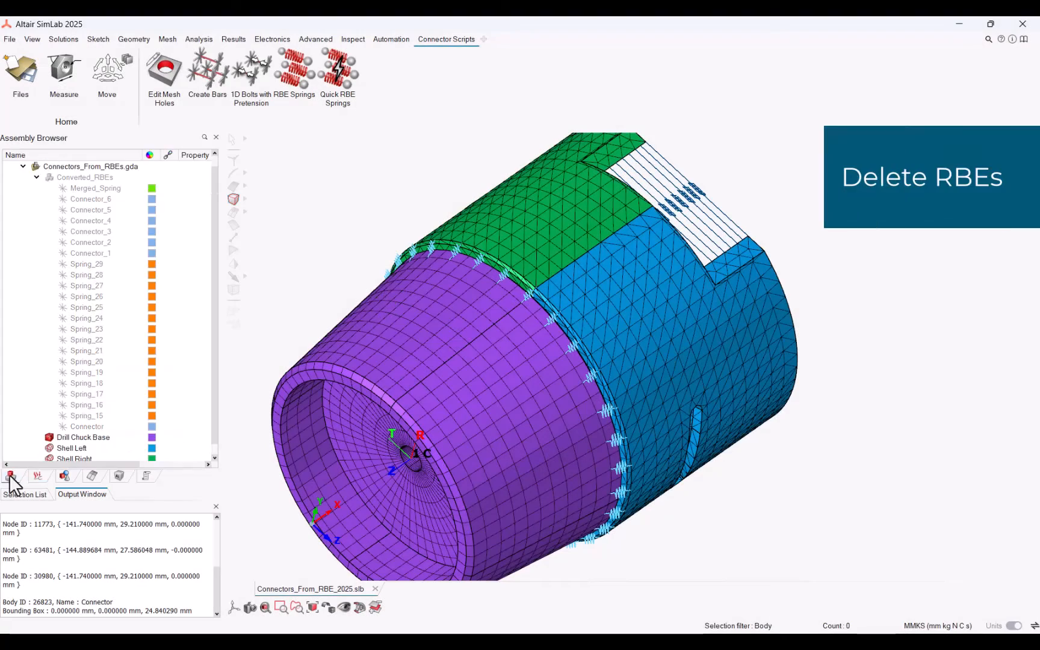
click(52, 178)
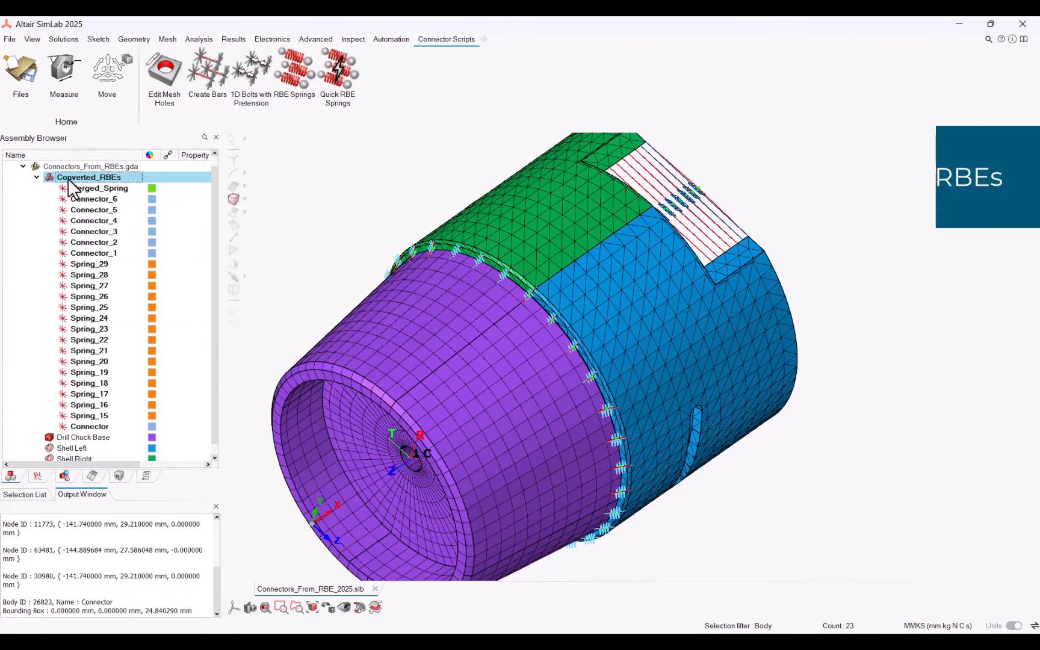
right_click(68, 178)
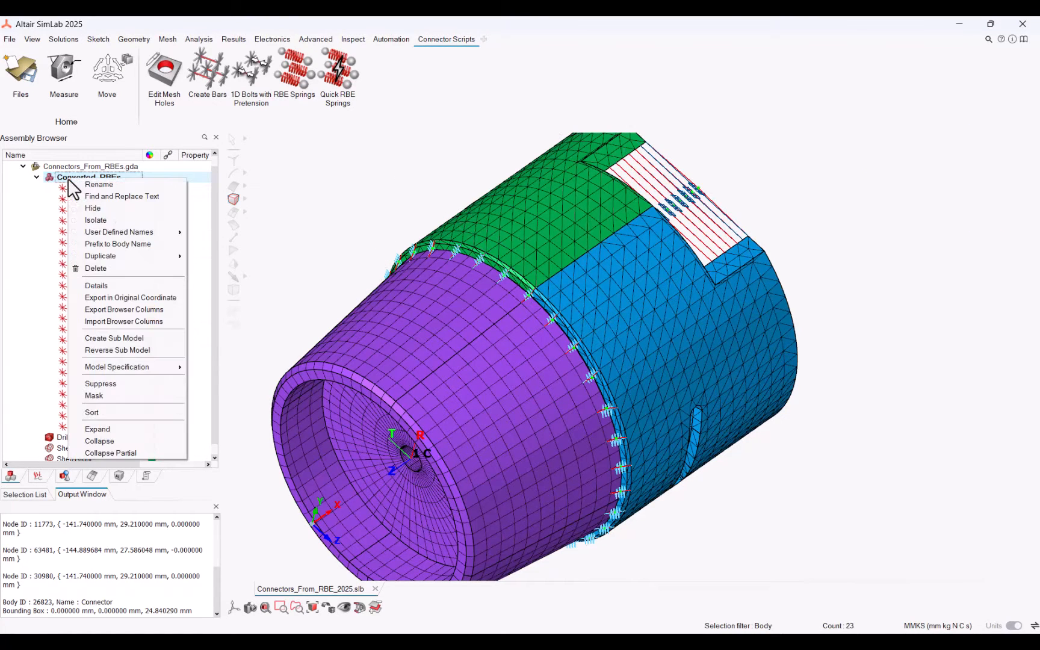
click(107, 270)
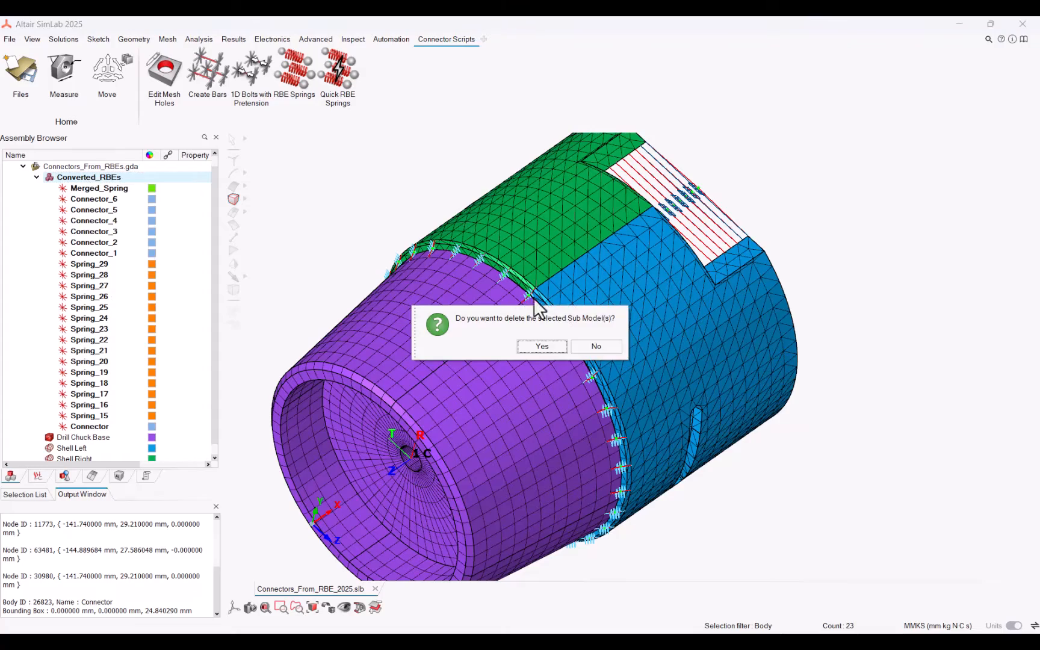
click(545, 346)
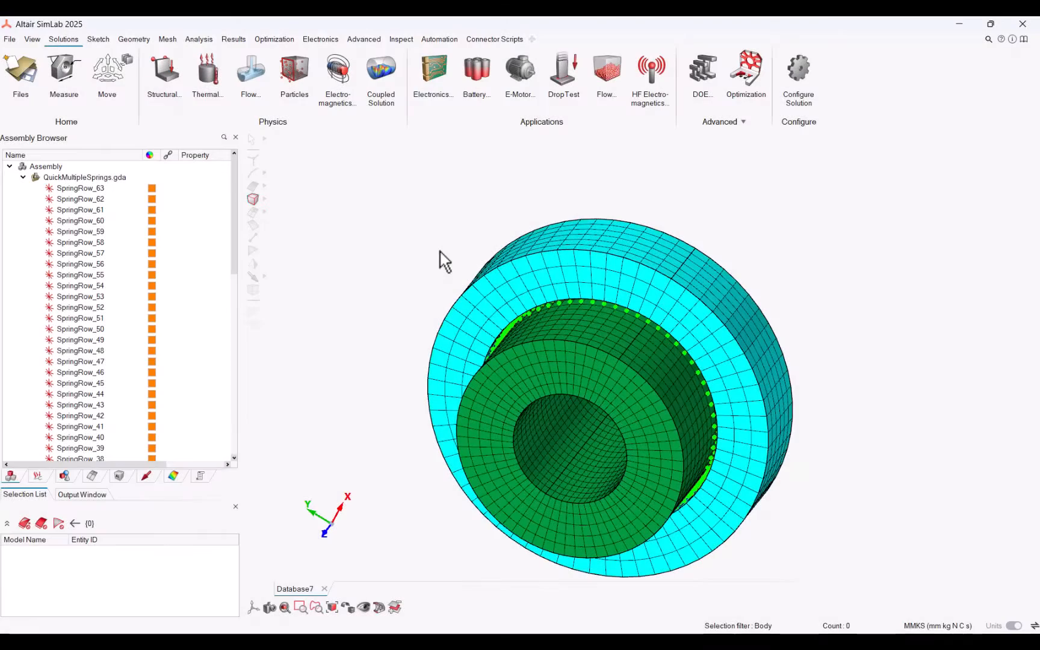
Open node equivalencing, choose RBE nodes and shell/solid elements, and box-select all bodies in the model
scroll(440, 251, up, 5)
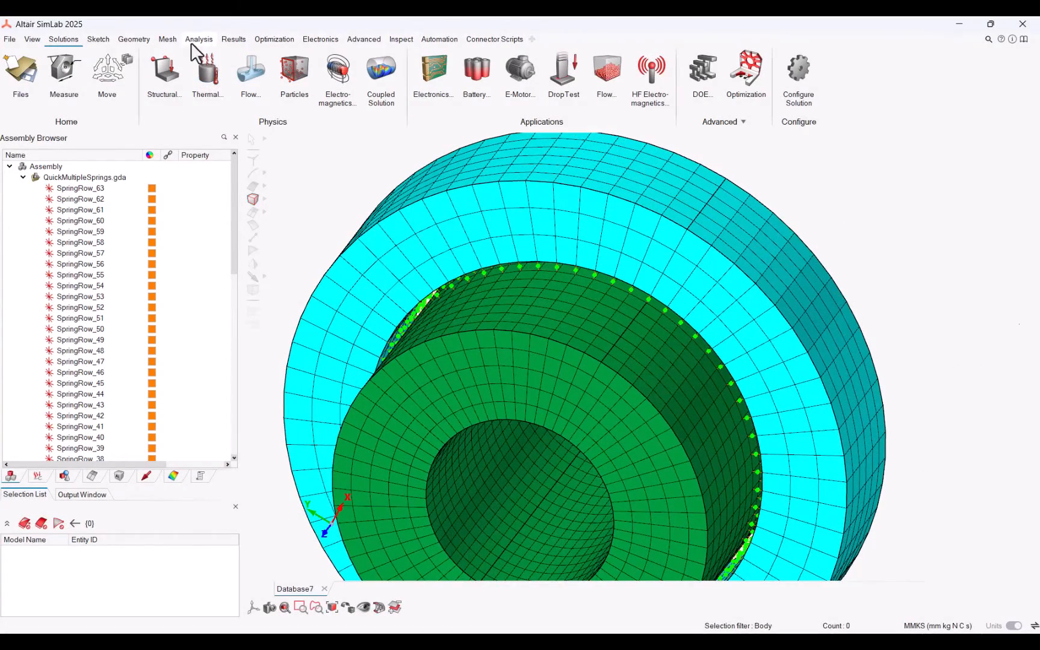
click(168, 39)
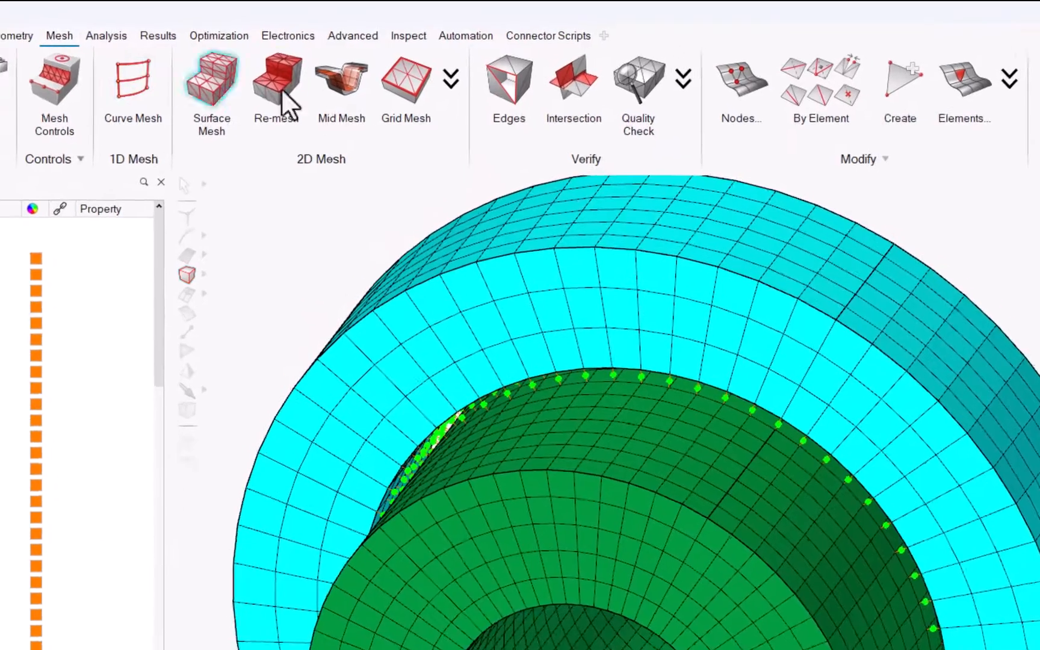
click(742, 90)
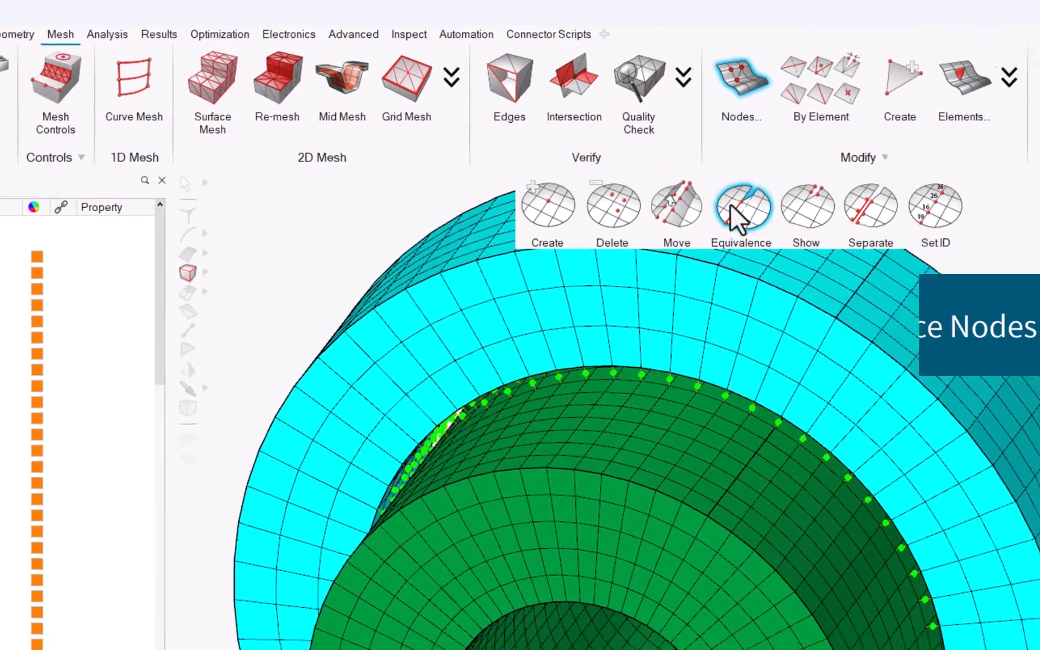
click(738, 211)
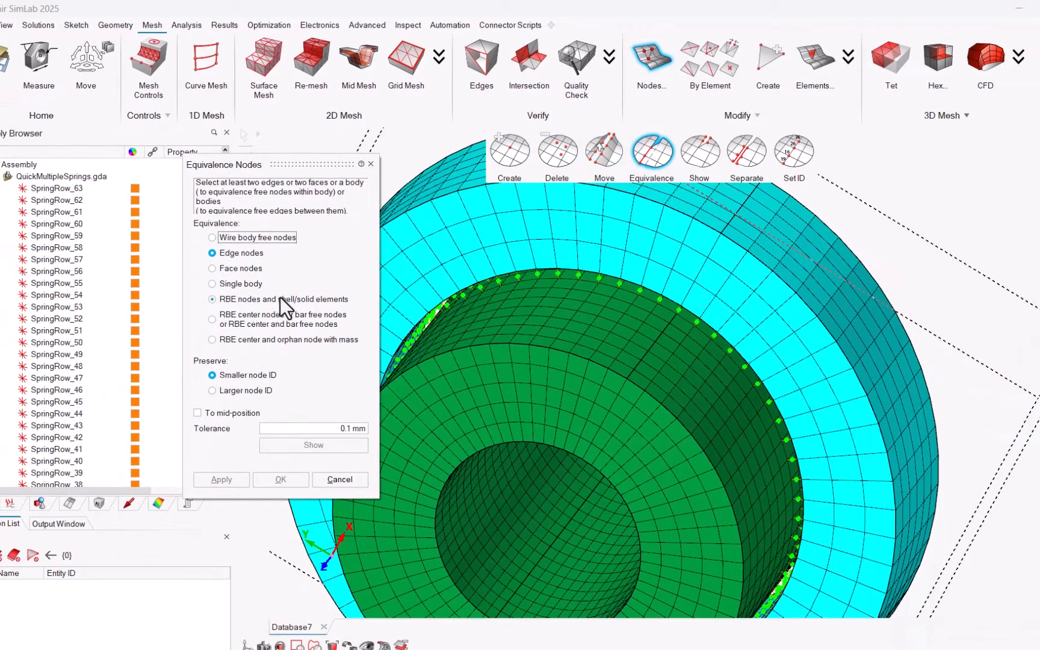
click(279, 299)
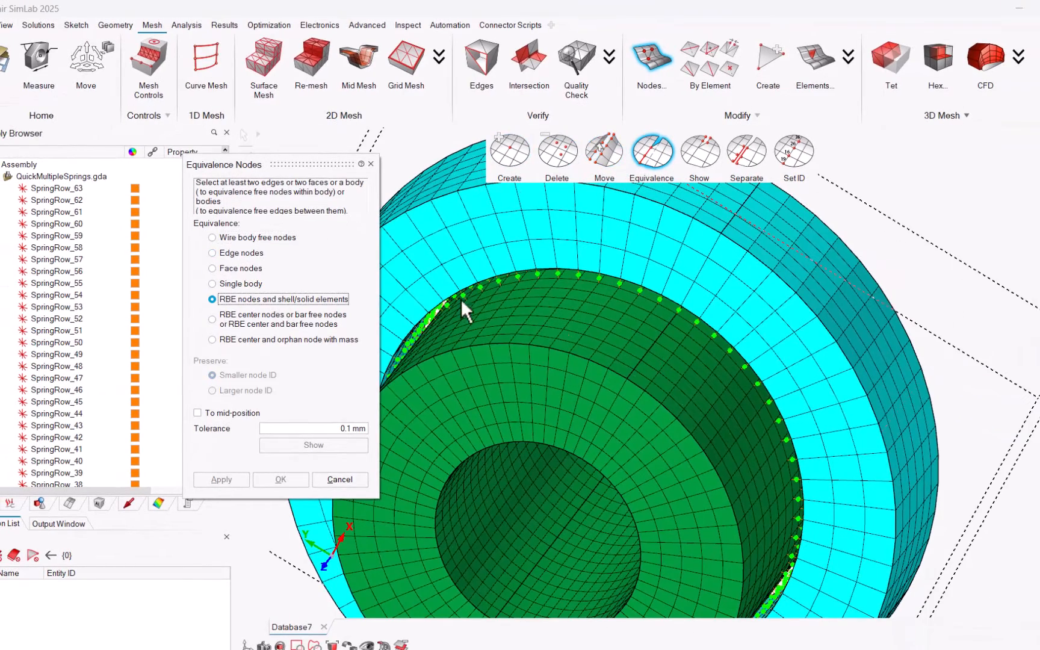
scroll(515, 307, down, 5)
drag(451, 225, 867, 611)
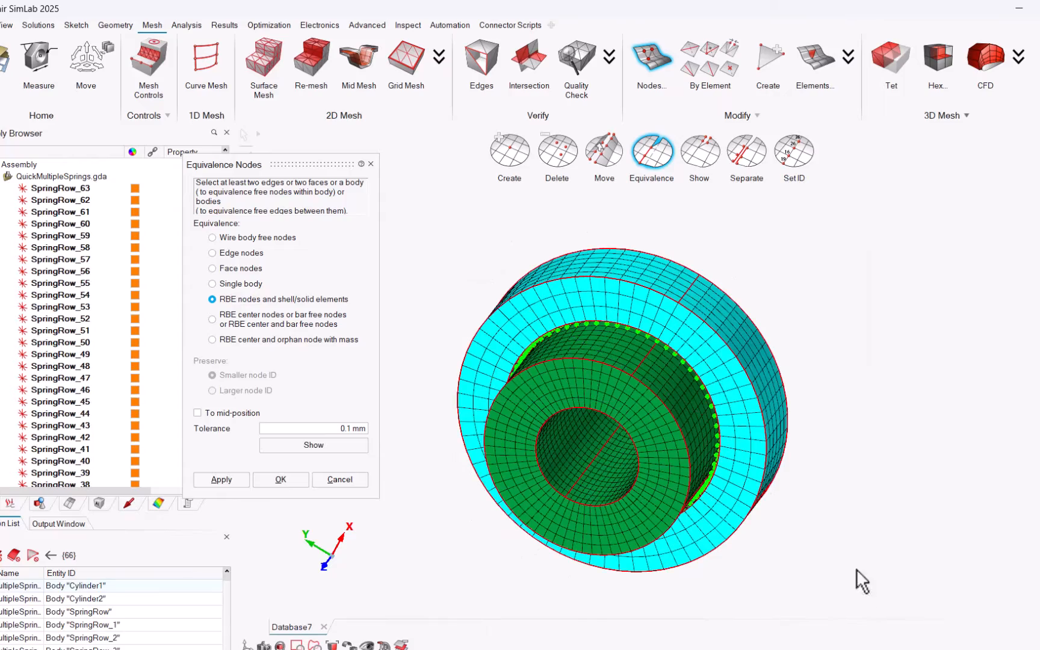
Preview the common node locations found at the 0.1 mm tolerance
scroll(843, 523, up, 5)
scroll(663, 319, up, 2)
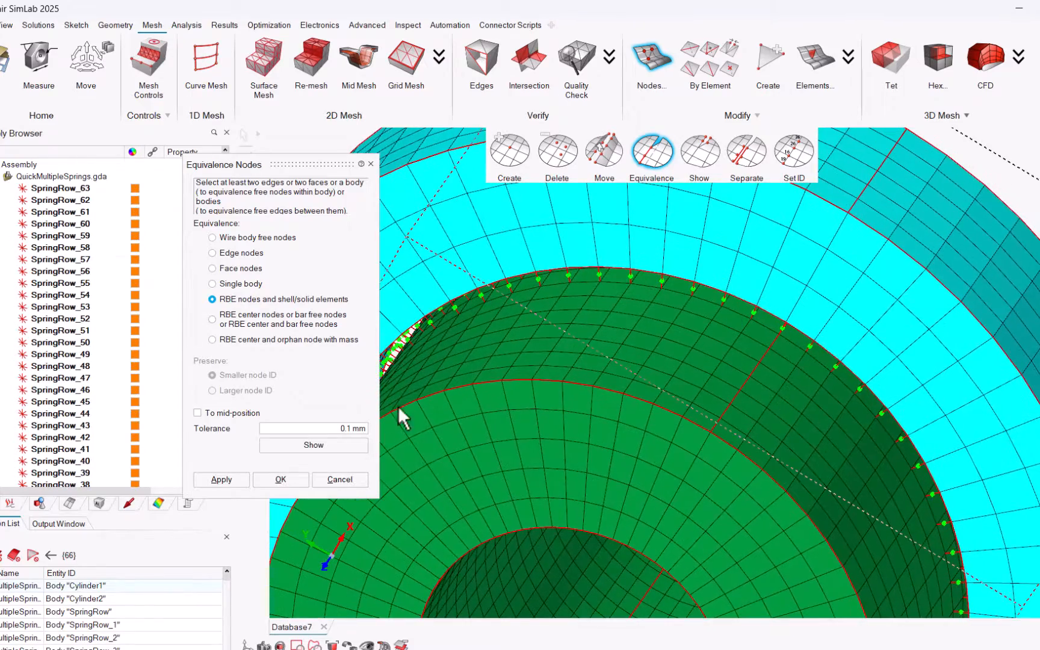
click(305, 446)
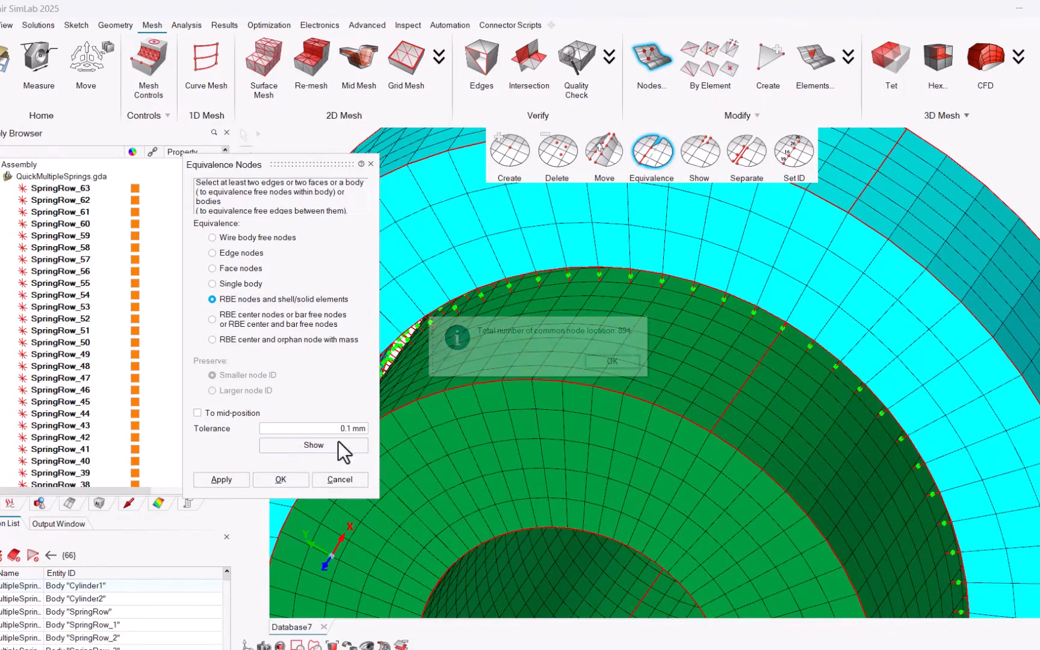
click(610, 362)
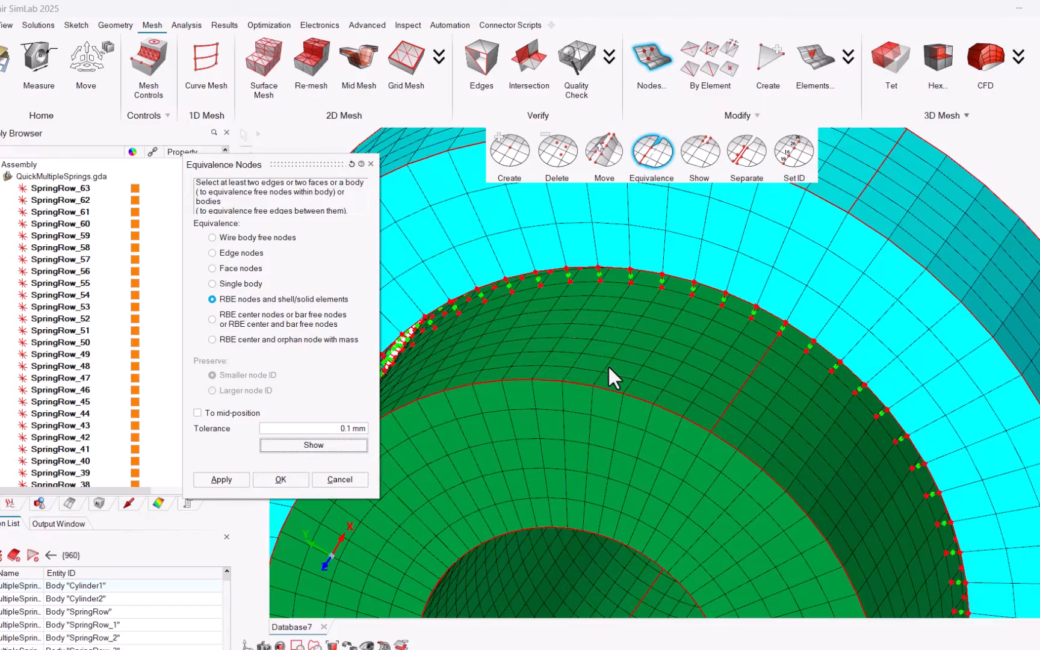
Apply the RBE node equivalence and close the Equivalence Nodes dialog
scroll(611, 367, down, 3)
scroll(611, 367, down, 2)
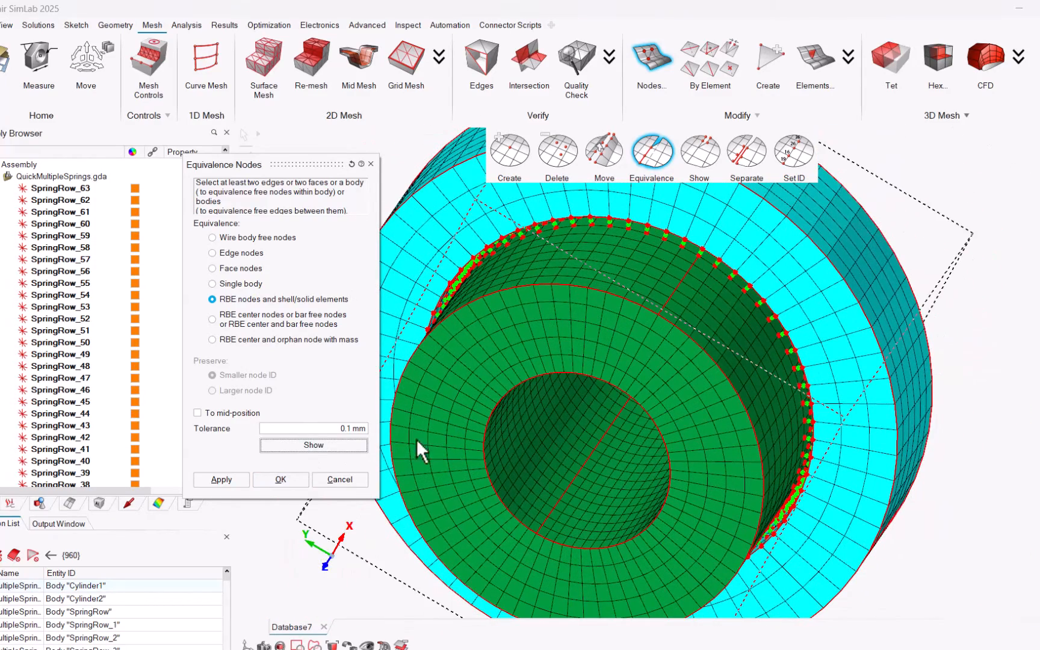
click(221, 480)
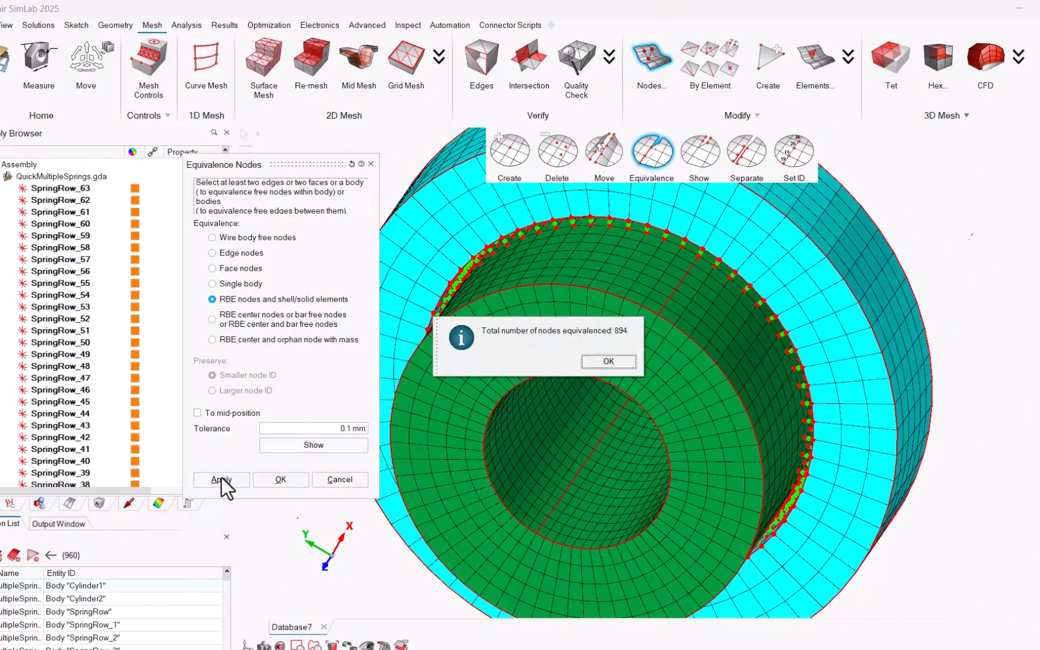
click(602, 361)
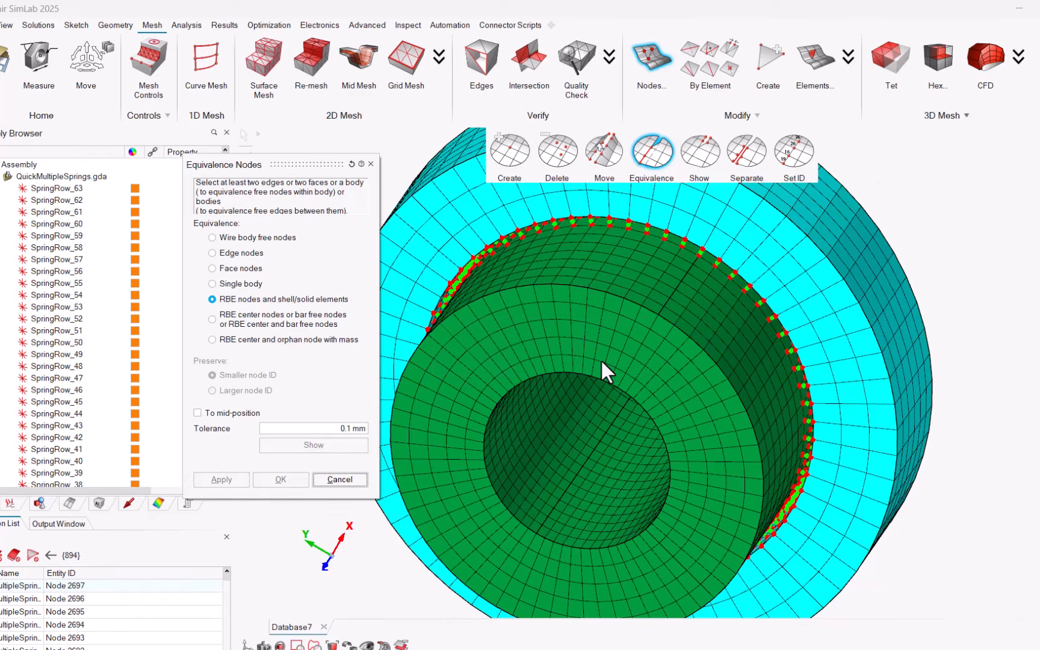
click(372, 164)
Create a cylindrical coordinate system from the inner bore's cylindrical face
scroll(395, 272, down, 1)
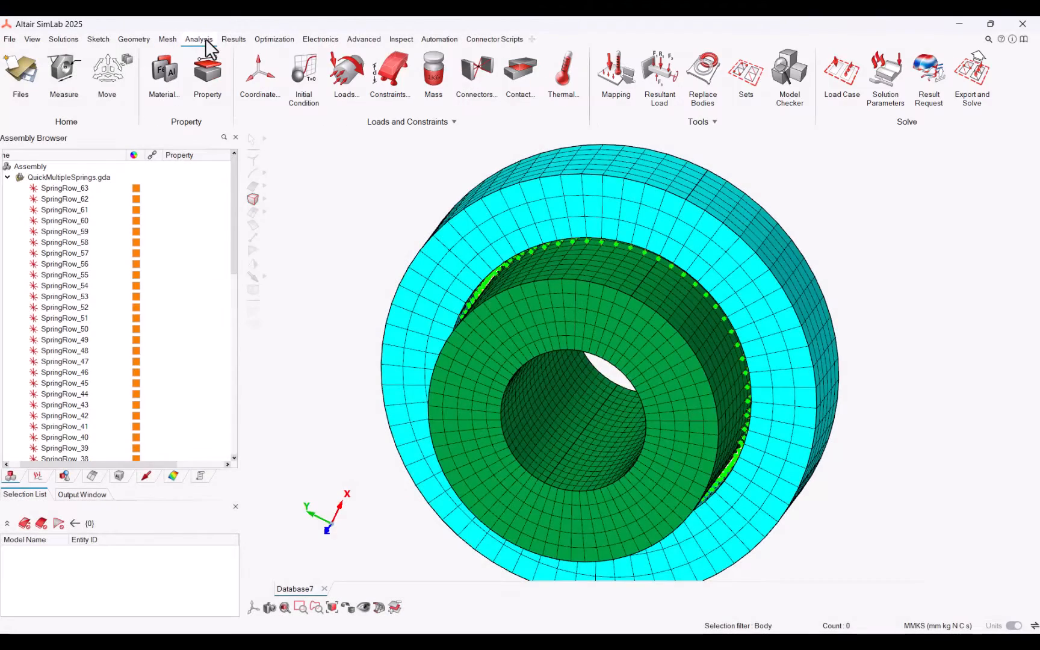
click(256, 76)
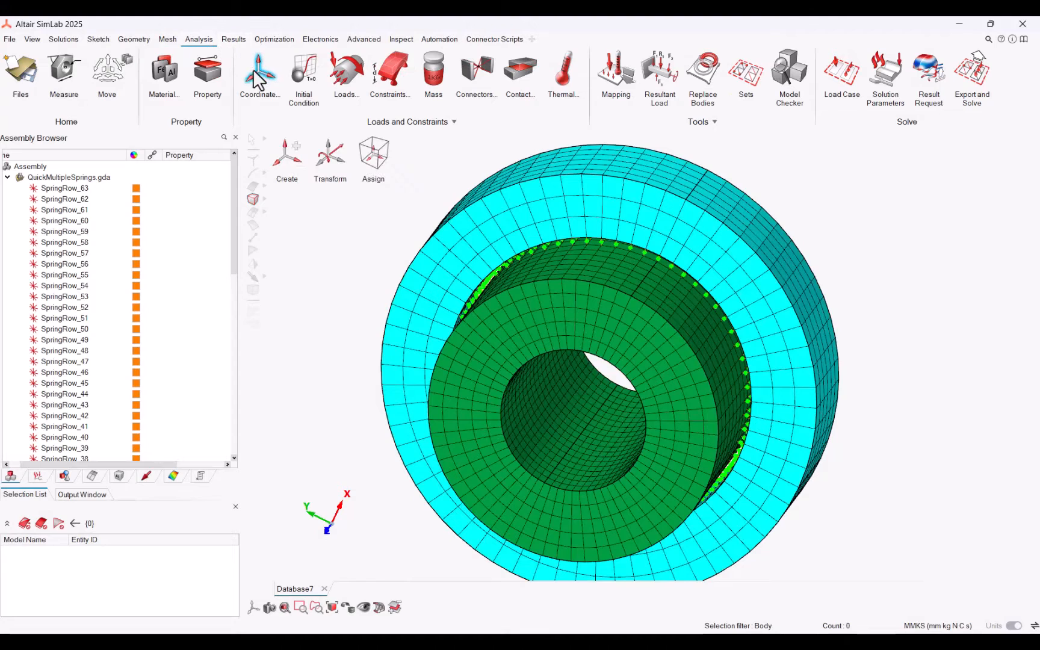
click(284, 157)
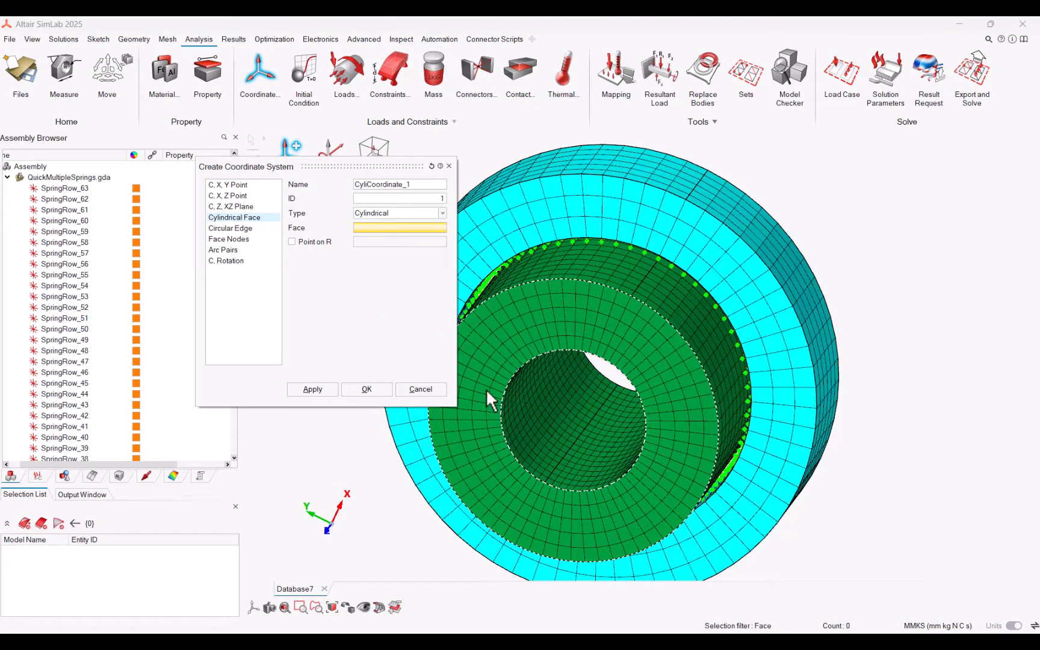
click(520, 411)
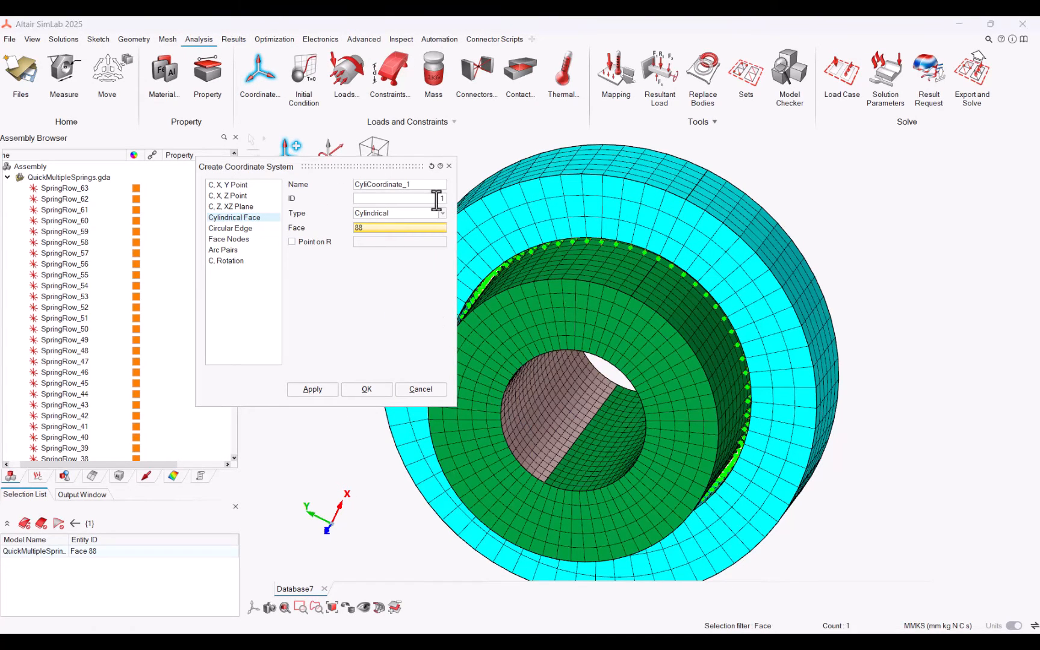
click(399, 328)
click(367, 390)
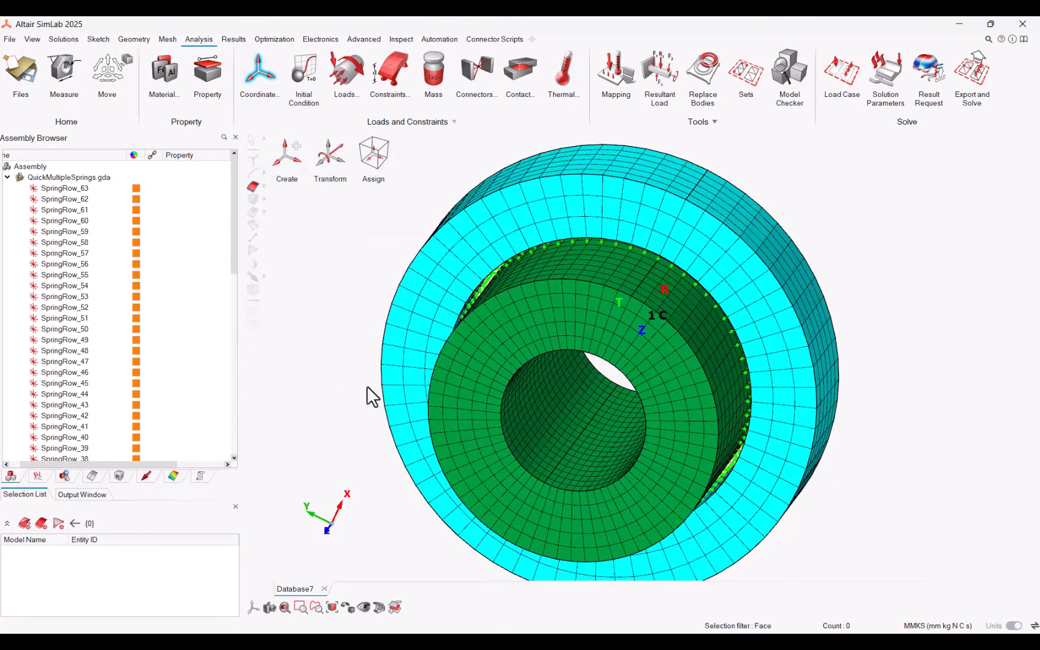
Open the Quick RBE Springs script and select all 64 SpringRow bodies as RBE bodies
middle_drag(549, 368, 539, 361)
key(f)
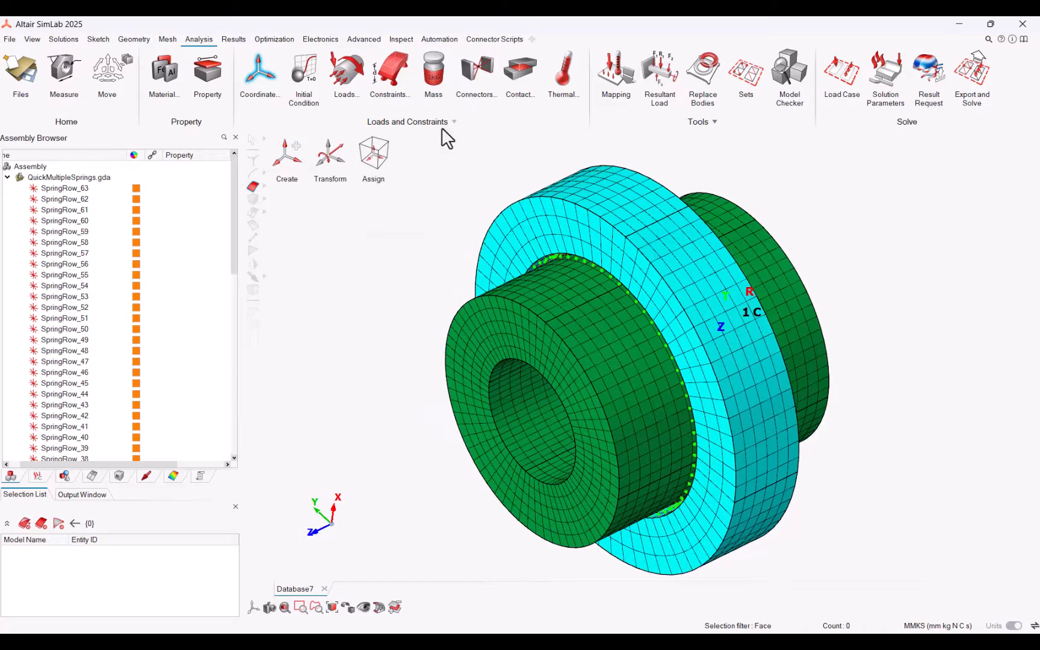
click(485, 40)
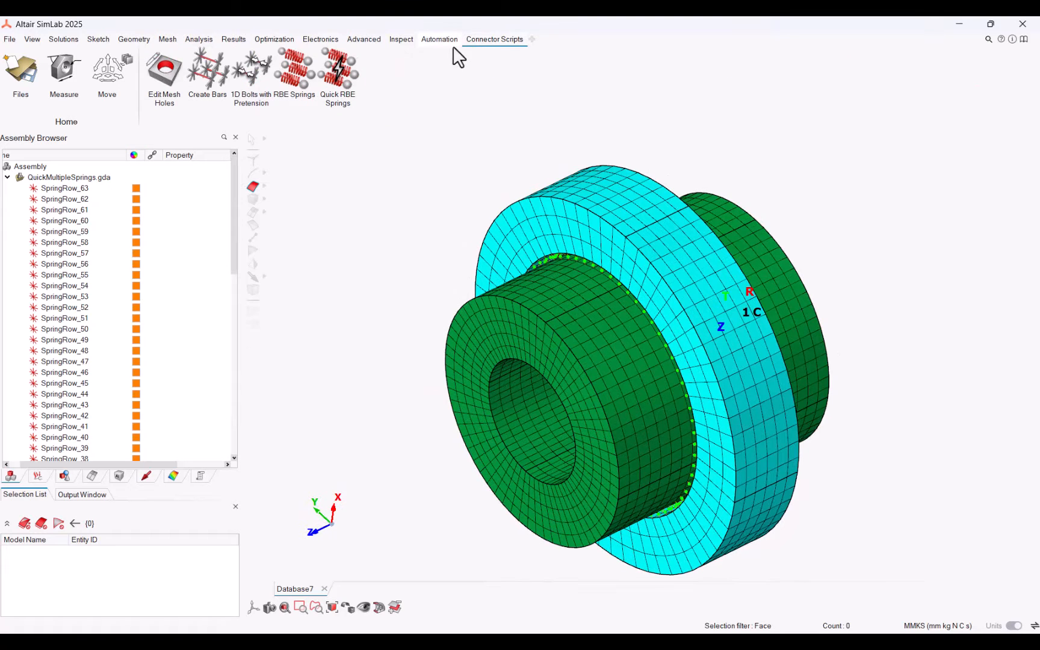
click(342, 76)
click(84, 189)
scroll(84, 378, down, 13)
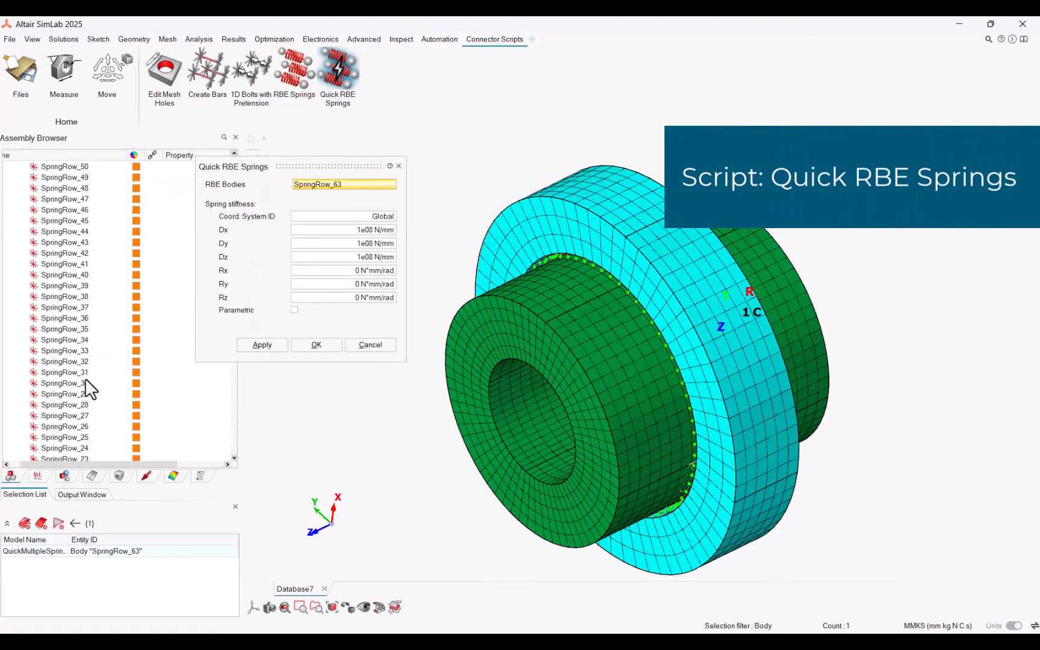
shift+click(79, 426)
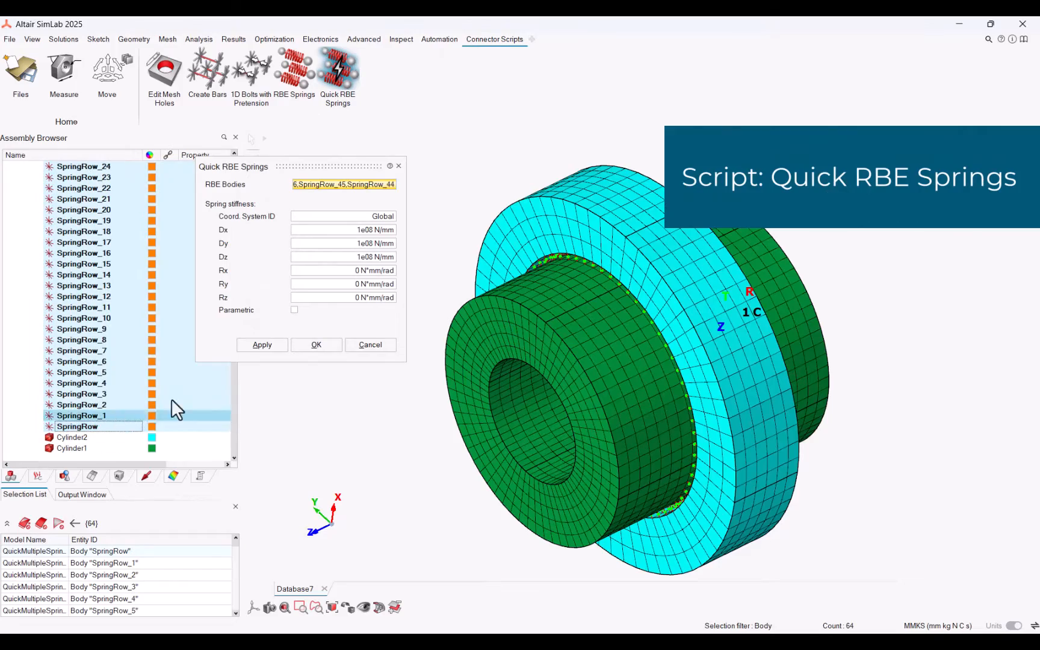
Set coordinate system ID 1, Dx, Dy and Dz stiffness 2e08 N/mm, enable Parametric, and confirm
middle_drag(630, 357, 663, 278)
scroll(684, 263, up, 4)
scroll(720, 282, up, 2)
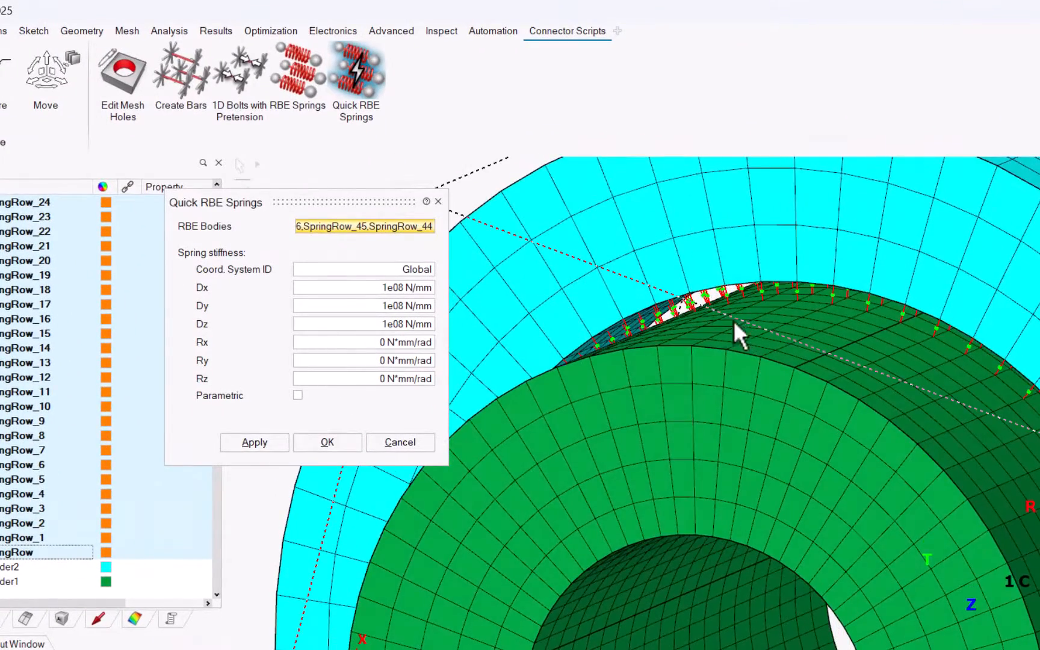
drag(401, 271, 430, 271)
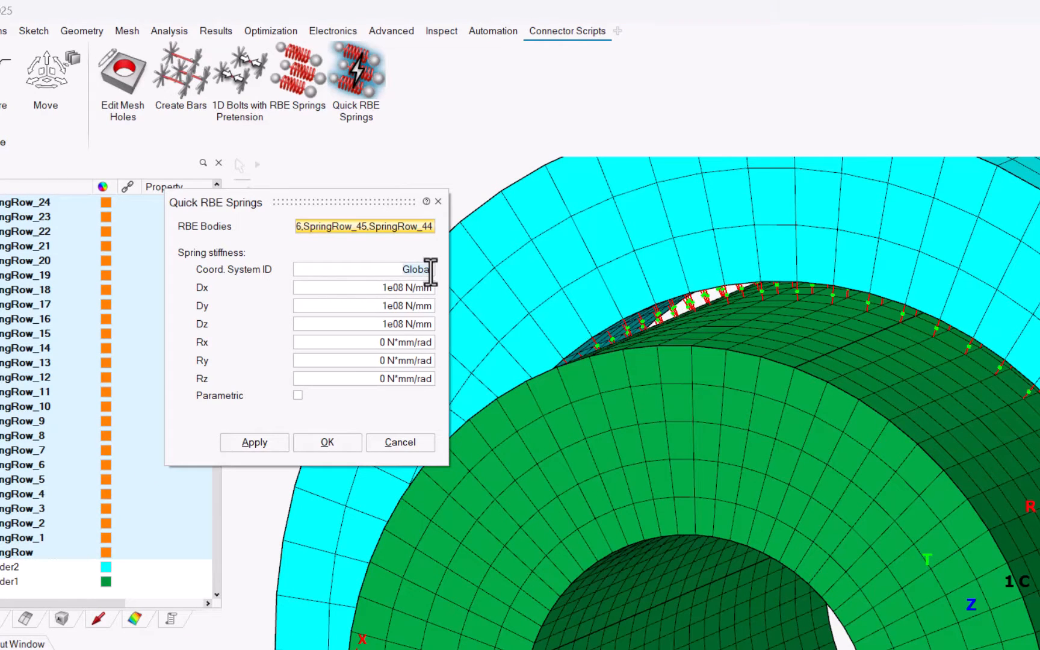
text(1)
click(383, 288)
key(BackSpace)
text(2)
middle_drag(342, 406, 490, 384)
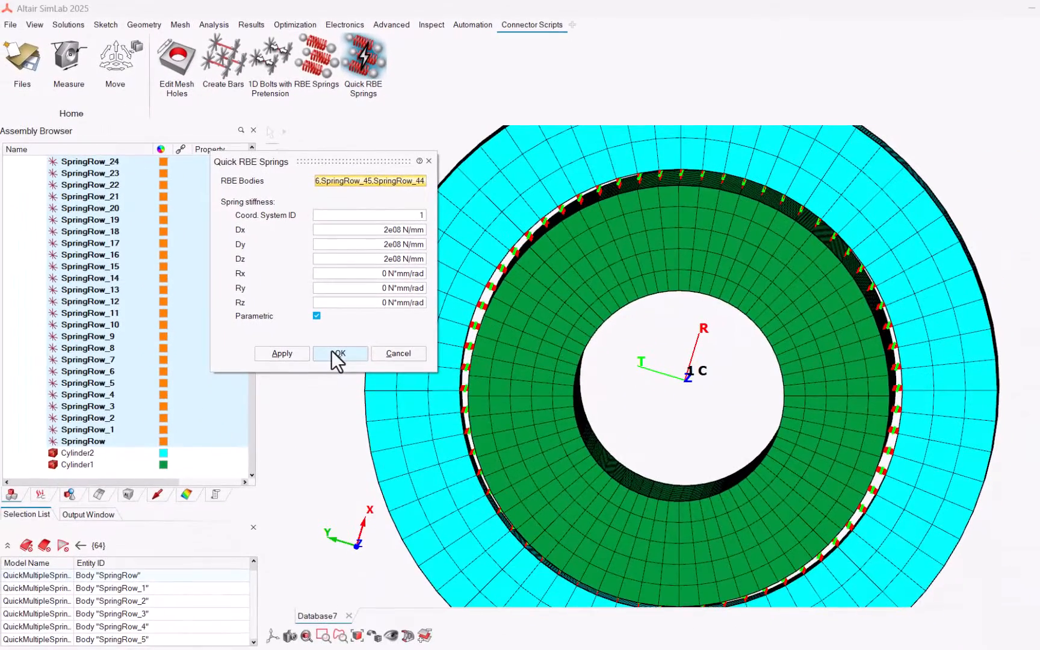
click(334, 354)
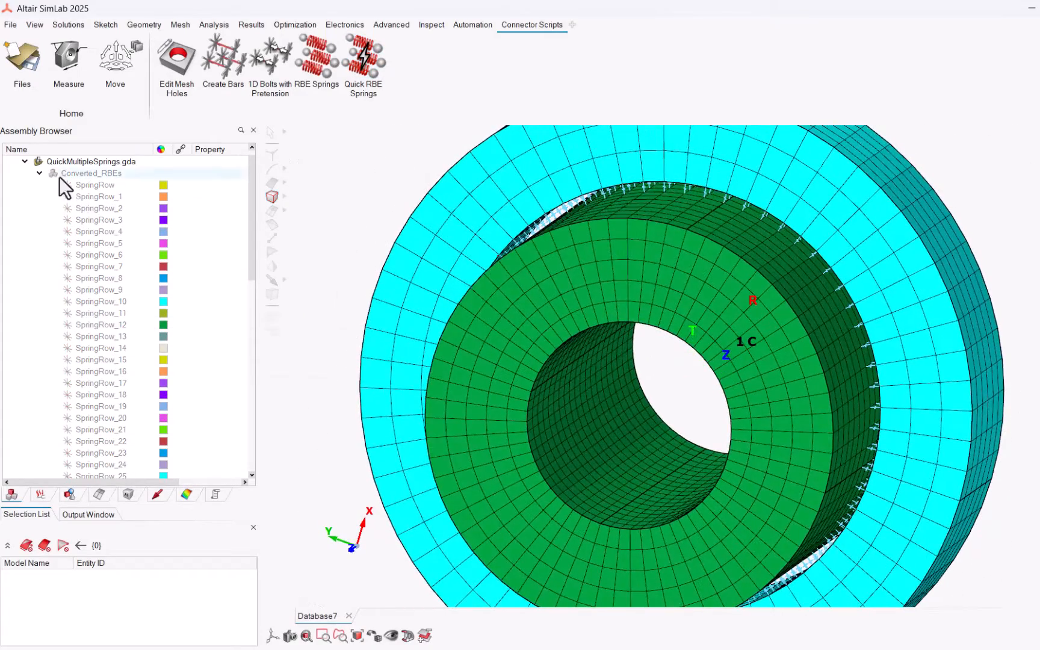
Inspect a created spring element's coordinate system and translational stiffness parameters in the loads and constraints browser
click(39, 172)
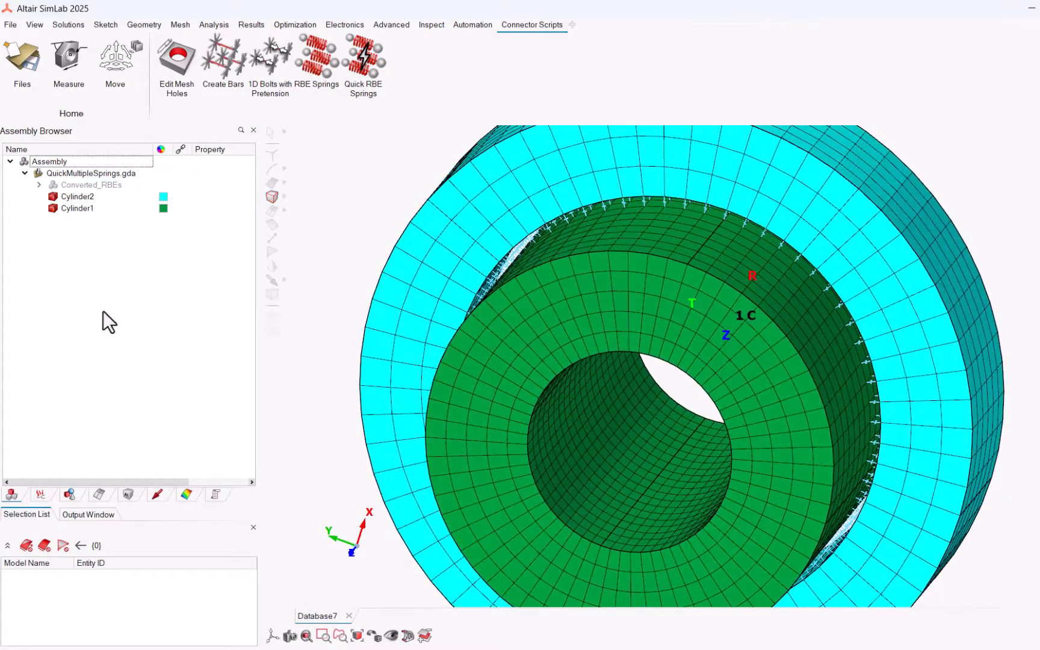
click(53, 196)
scroll(752, 240, up, 5)
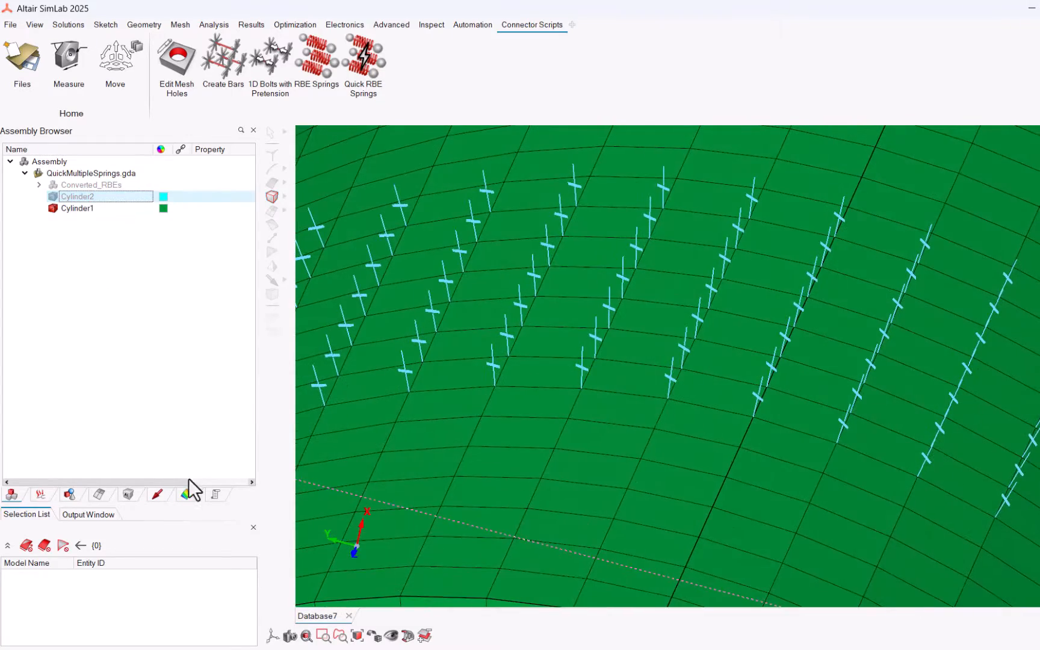
click(163, 496)
double_click(128, 269)
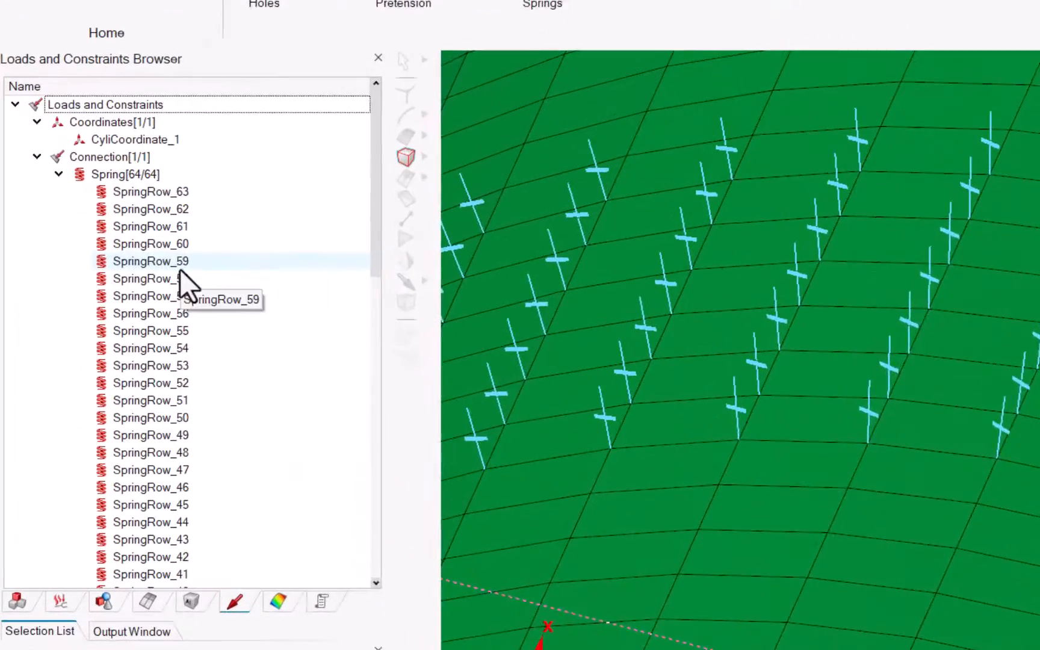
scroll(1029, 371, down, 5)
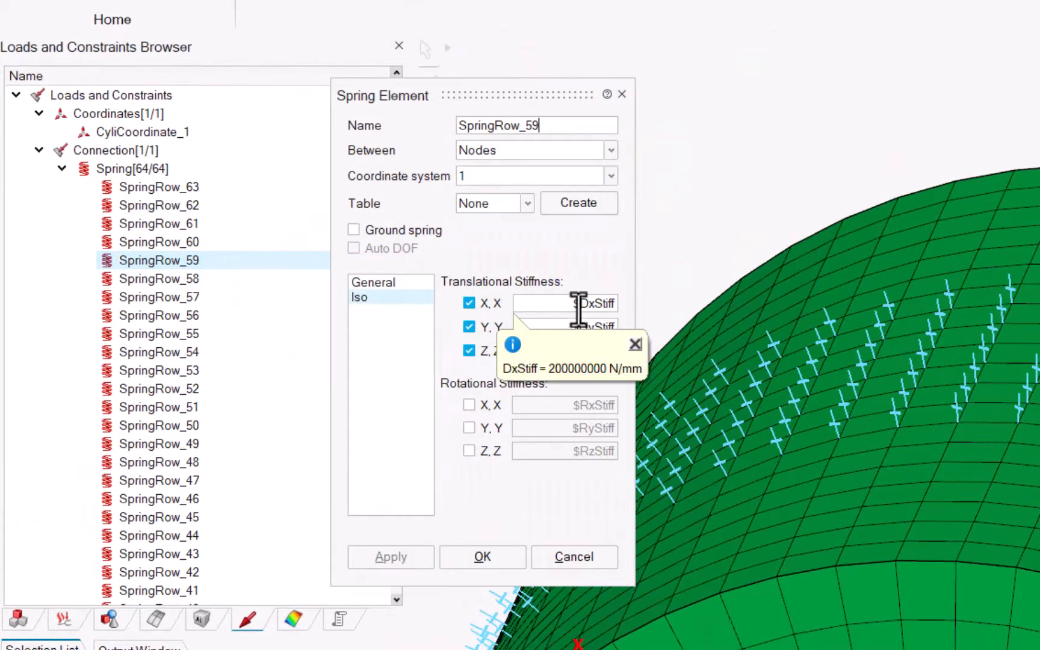
mouse_move(575, 329)
mouse_move(574, 356)
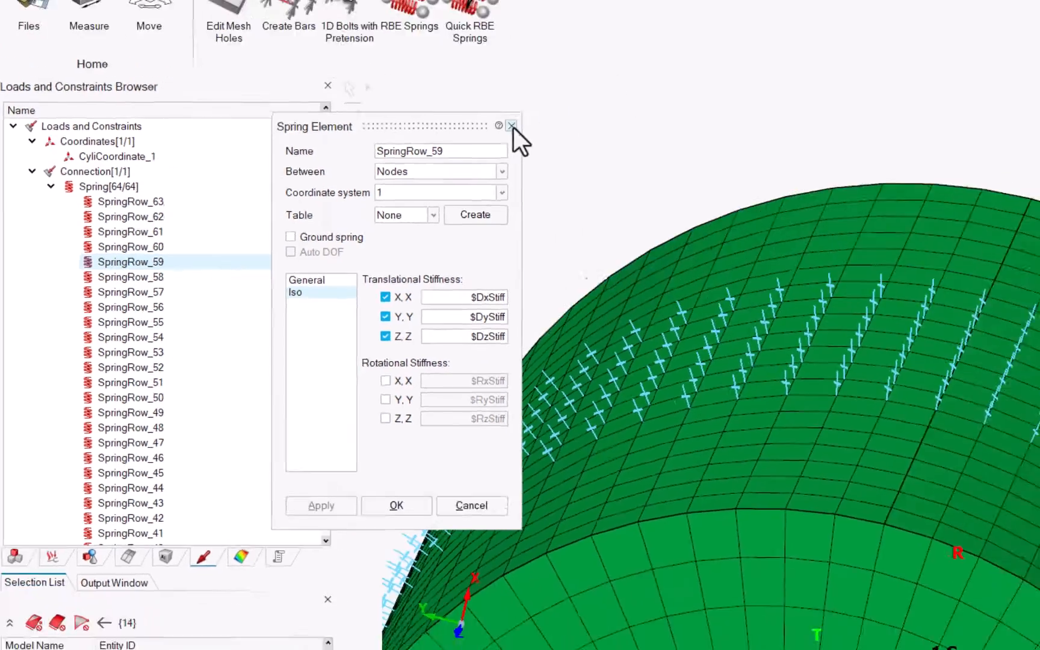
click(622, 95)
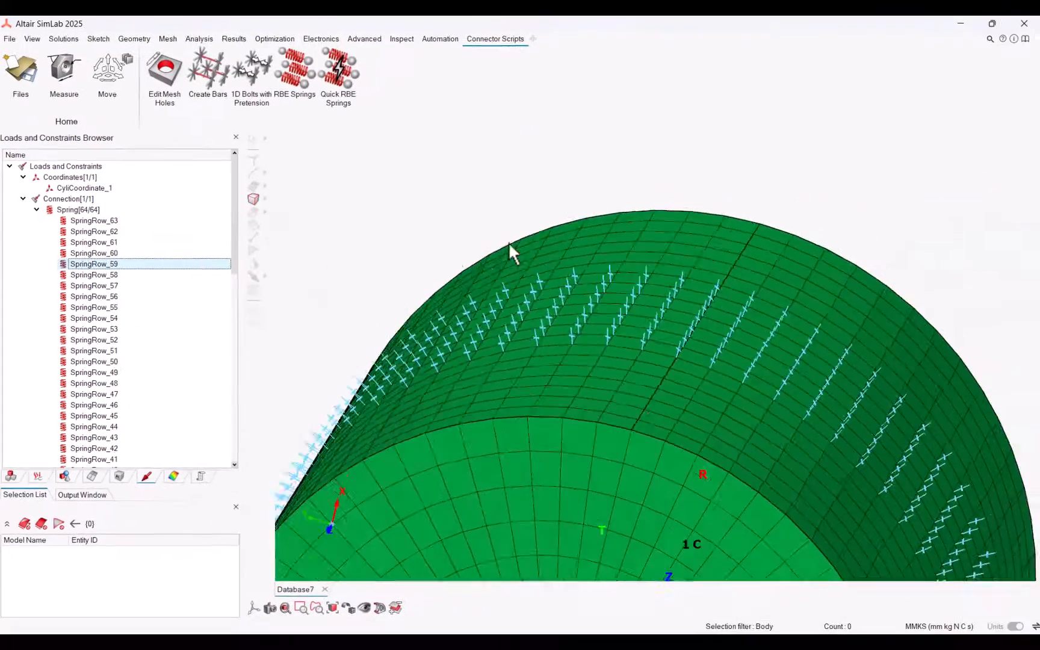
Delete the Converted_RBEs sub-model from the assembly
right_click(444, 263)
click(469, 232)
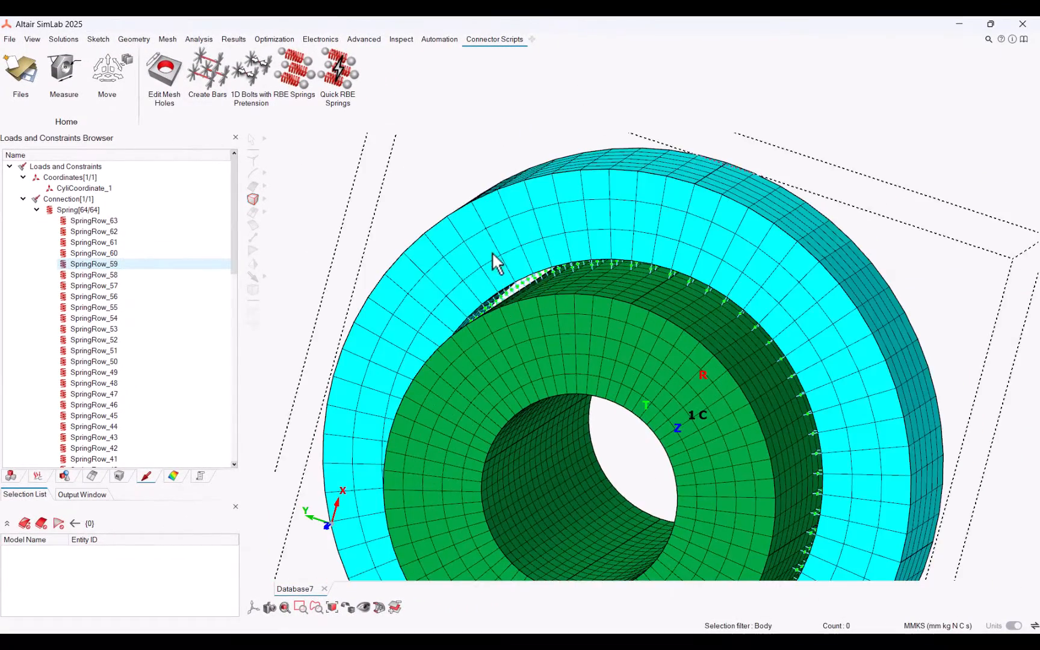
click(11, 476)
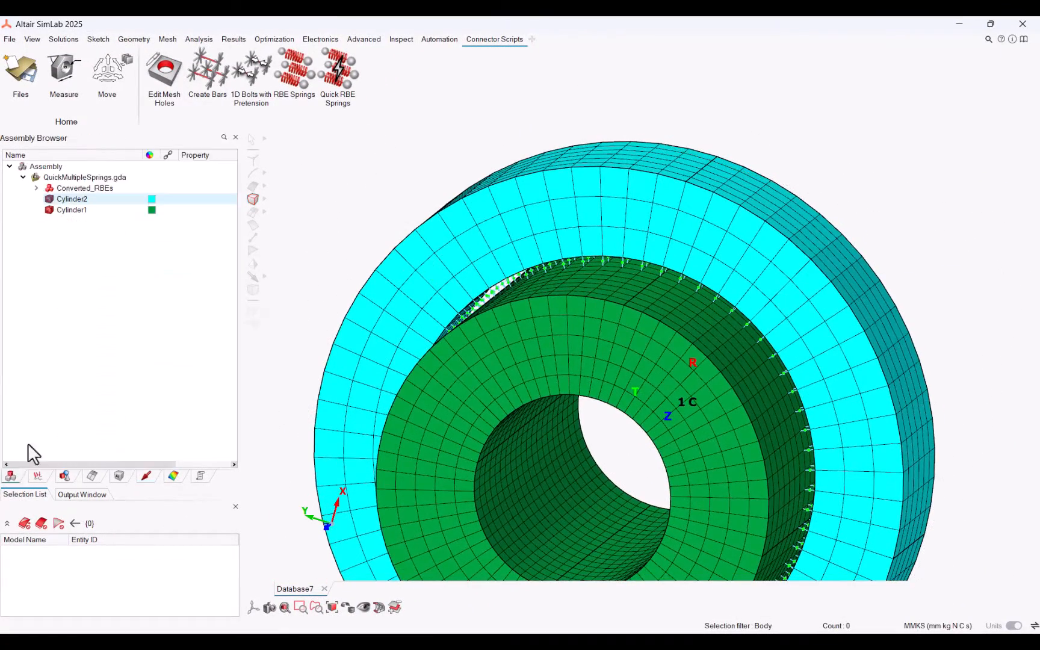
click(68, 187)
right_click(68, 187)
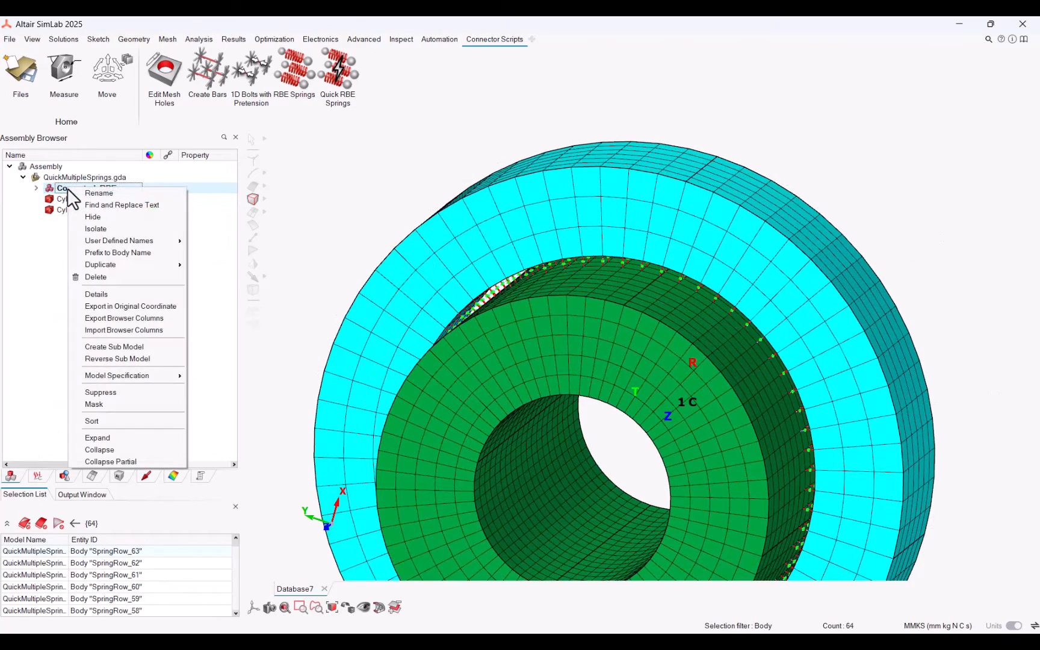
click(101, 278)
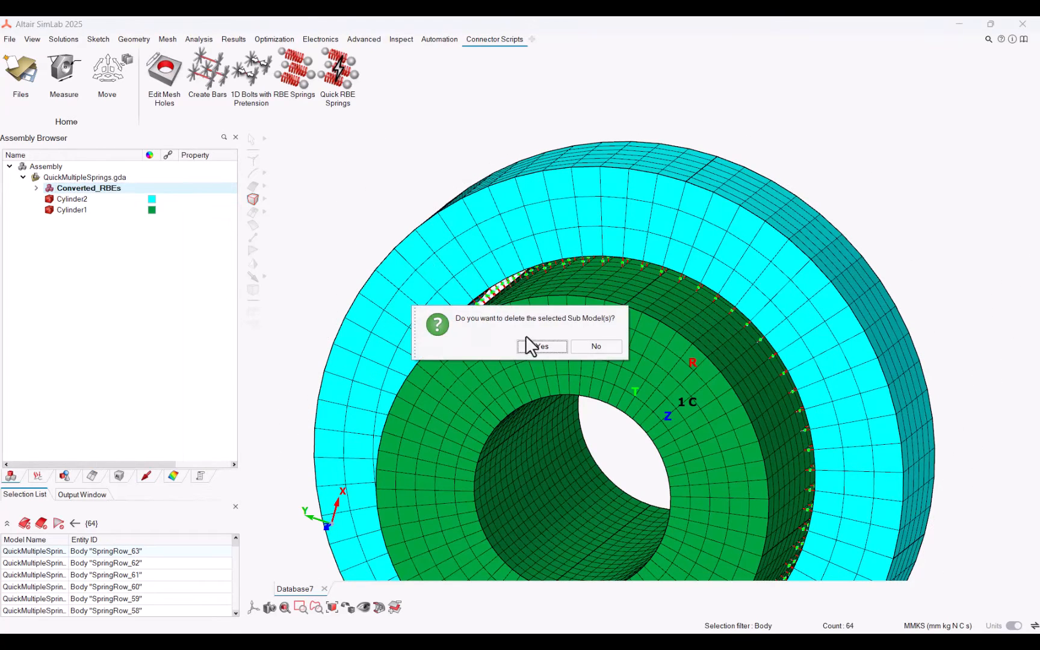